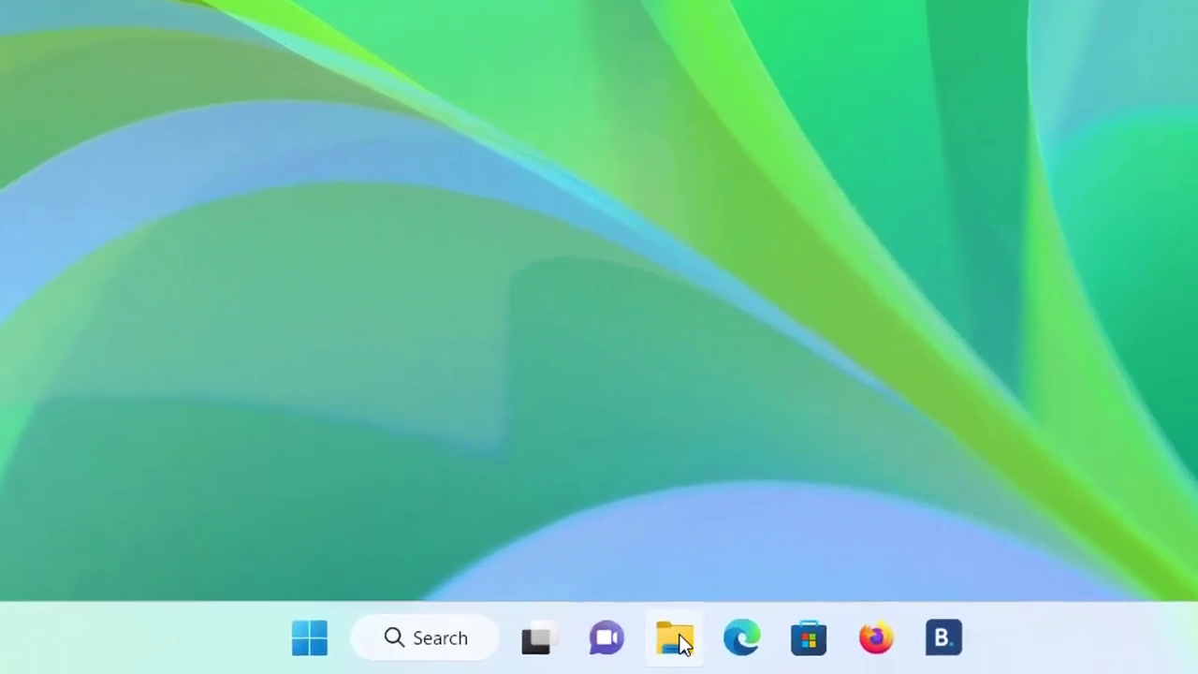
Step: Open File Explorer and view the drives listed under This PC
click(625, 655)
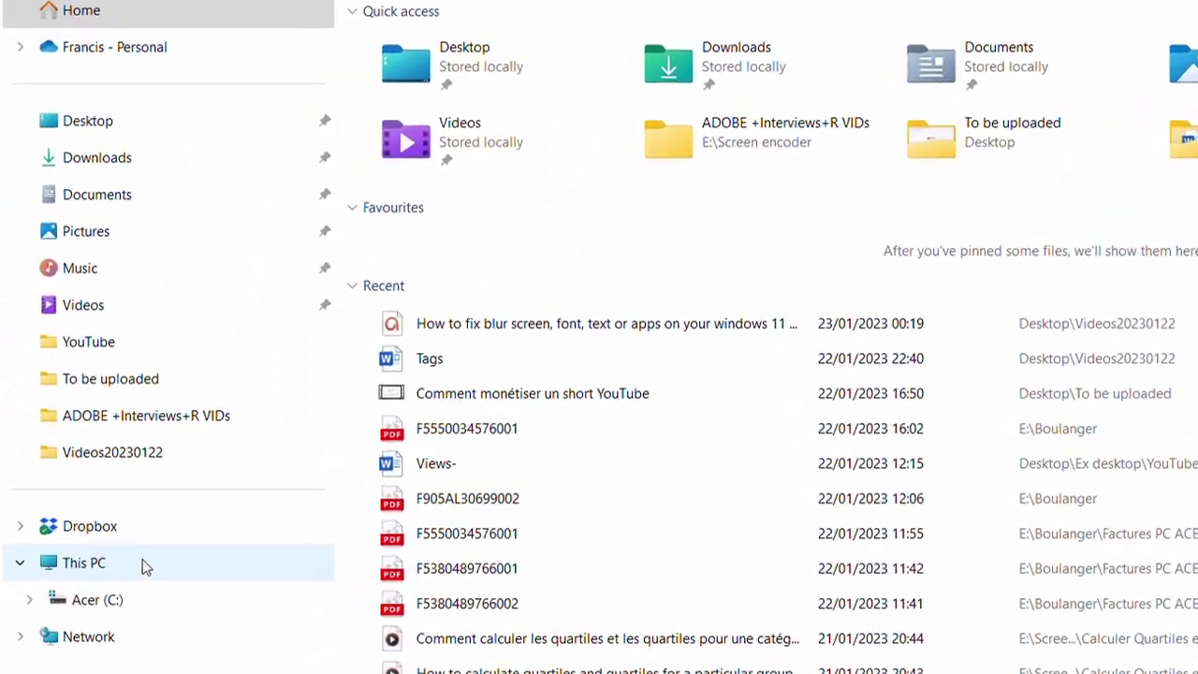
click(142, 563)
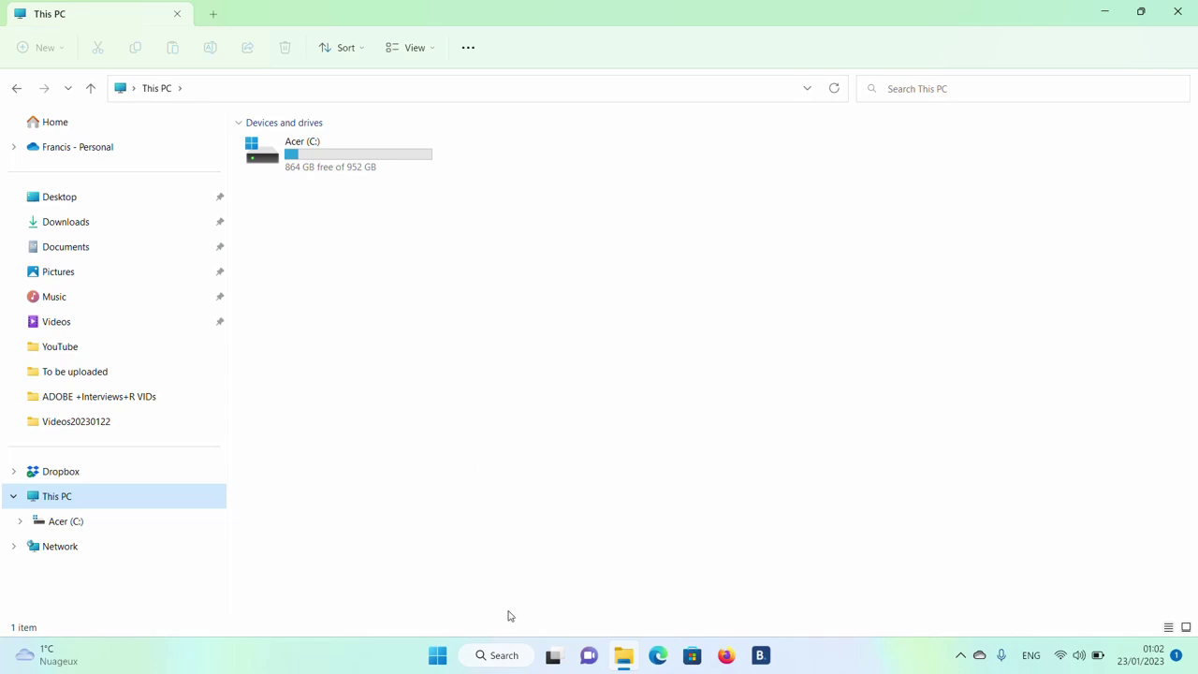
mouse_move(625, 655)
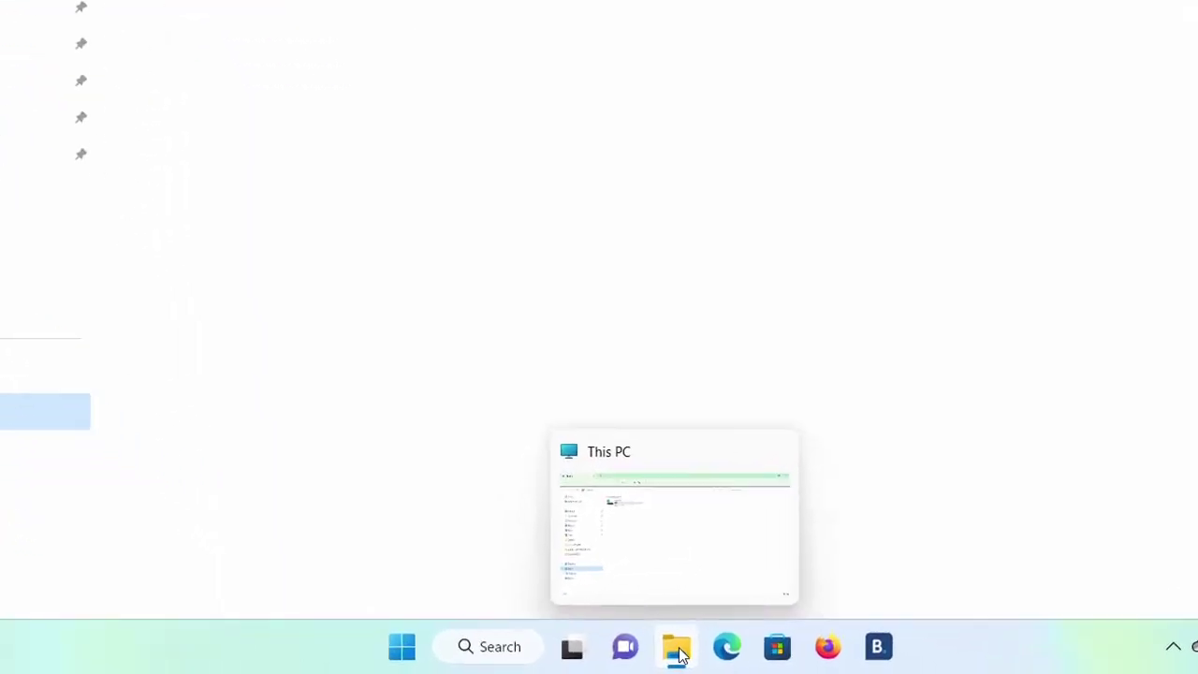
click(679, 652)
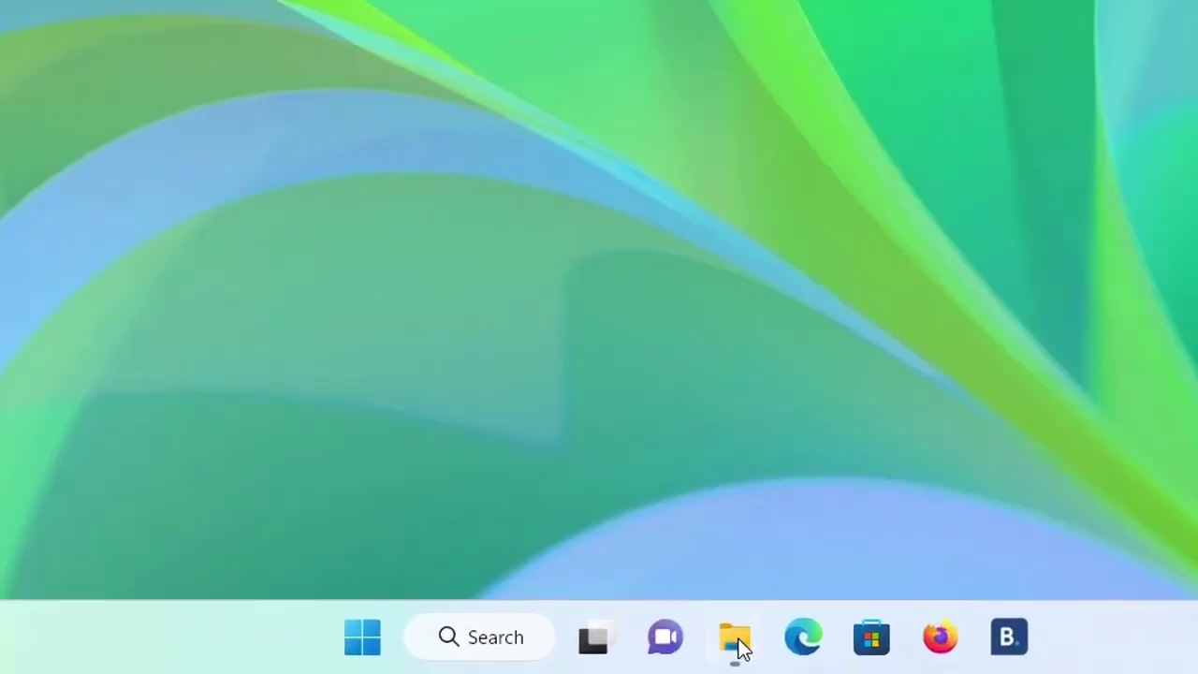
click(736, 642)
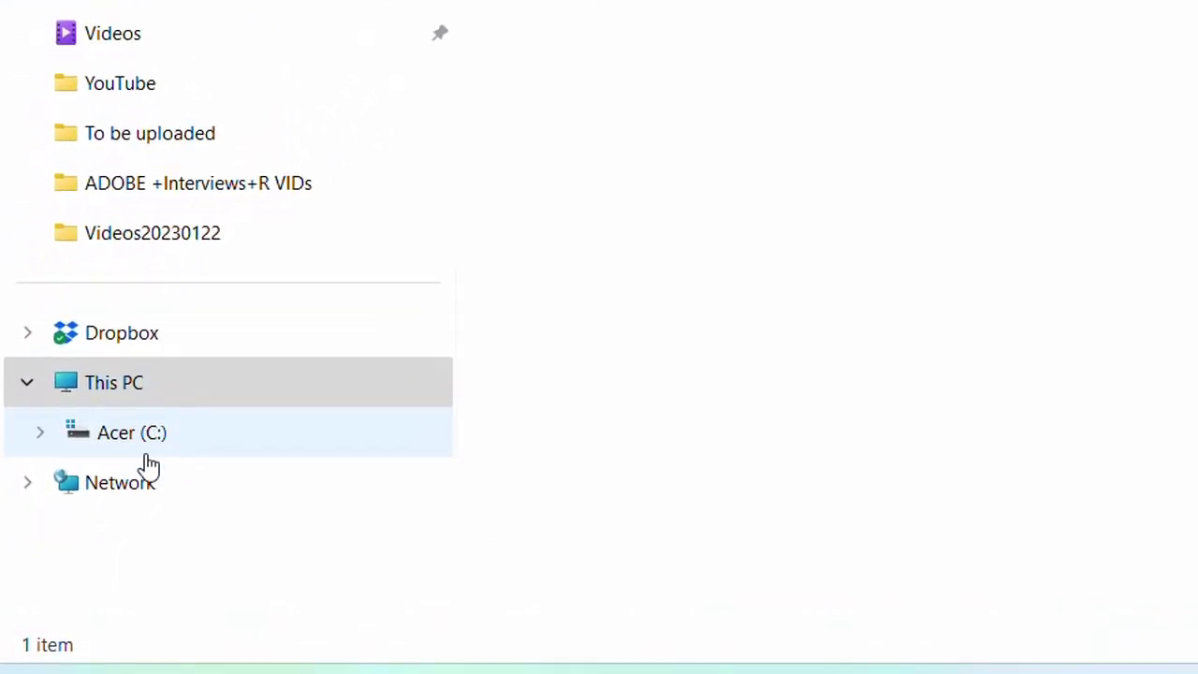
Step: View Disk 0's partitions in Disk Management by managing This PC, and close Computer Management
right_click(178, 384)
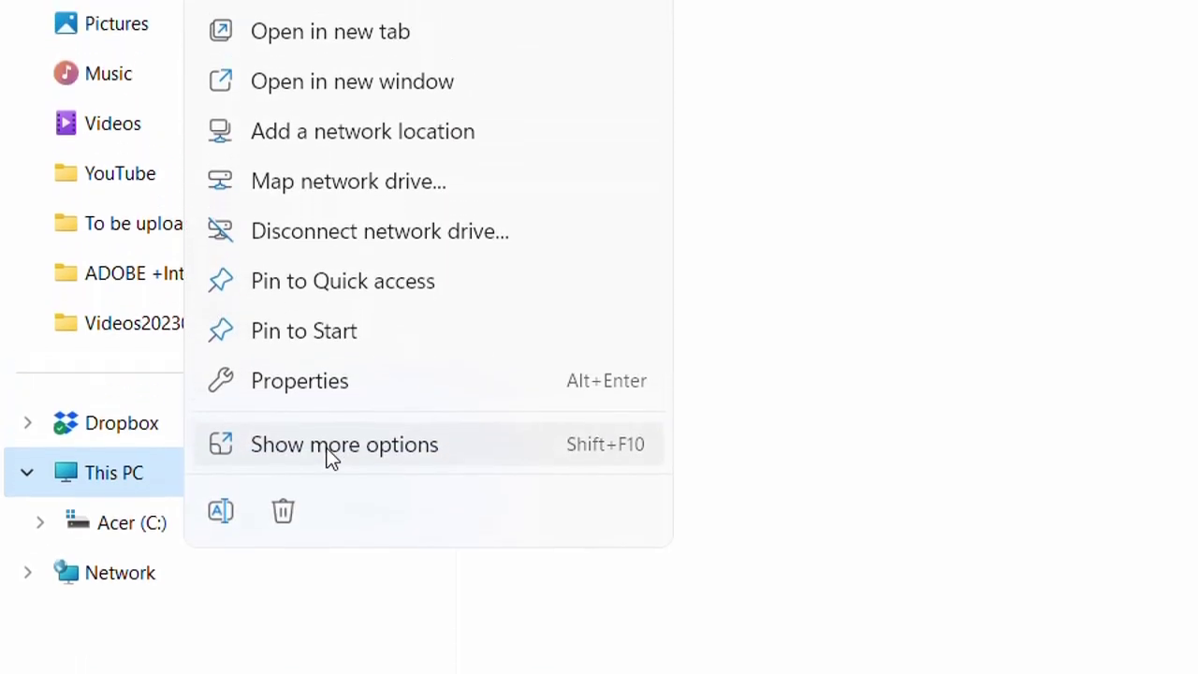
click(328, 555)
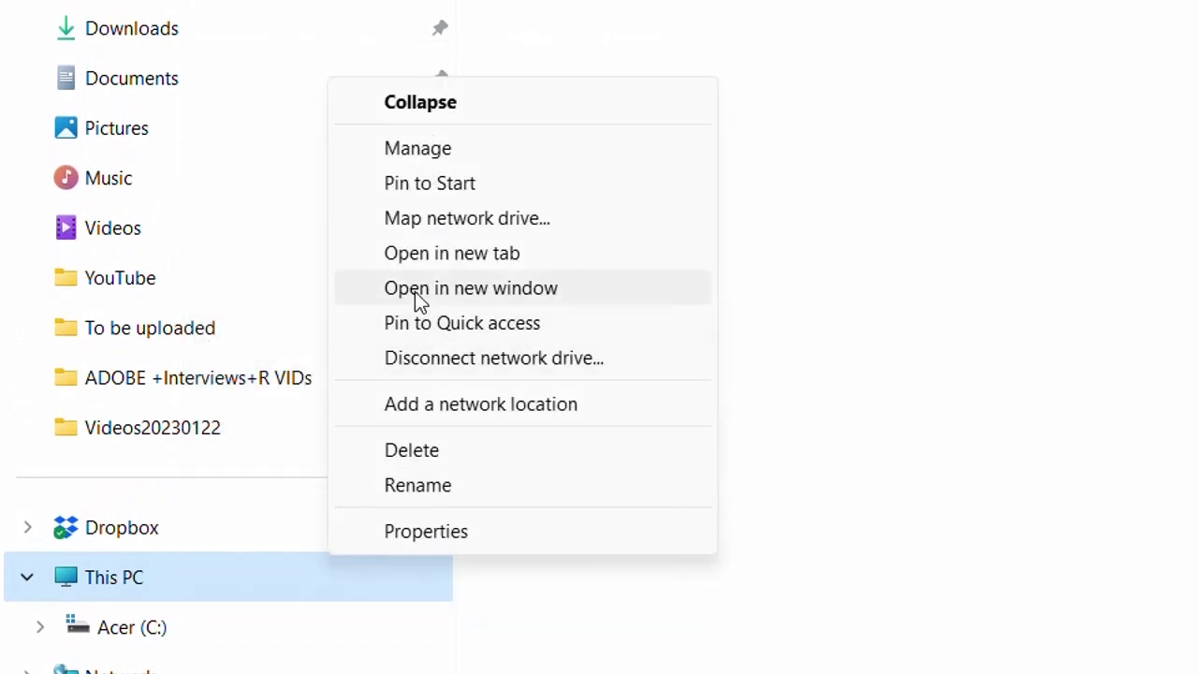
click(436, 149)
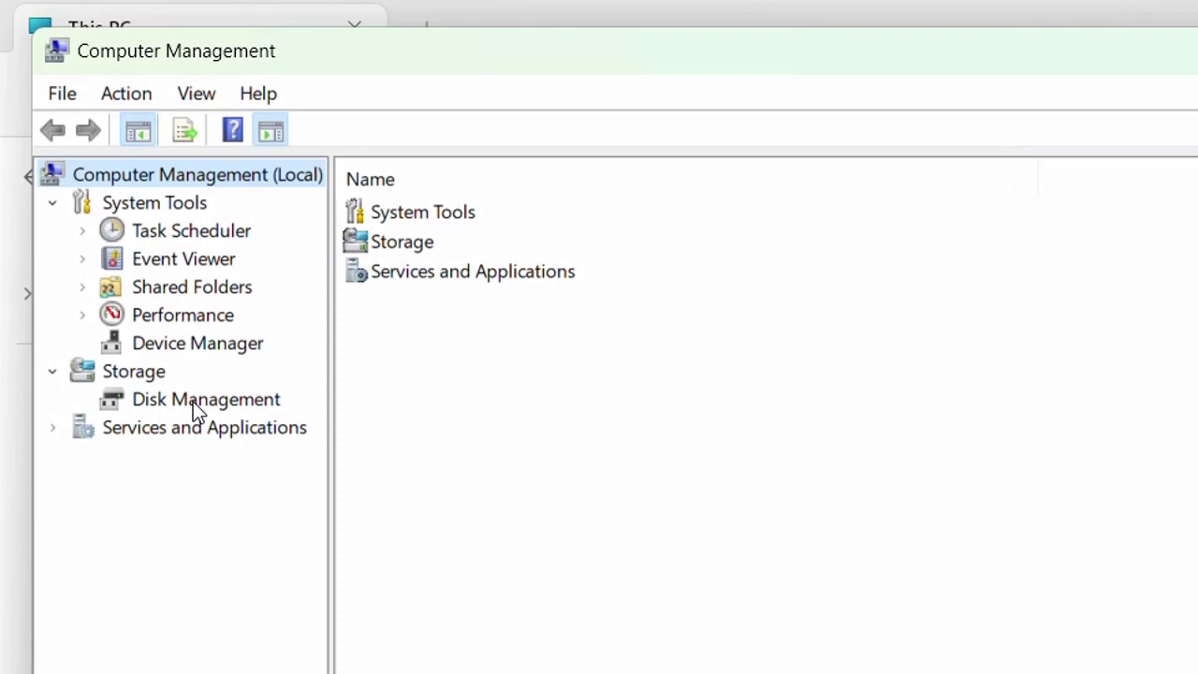
click(193, 401)
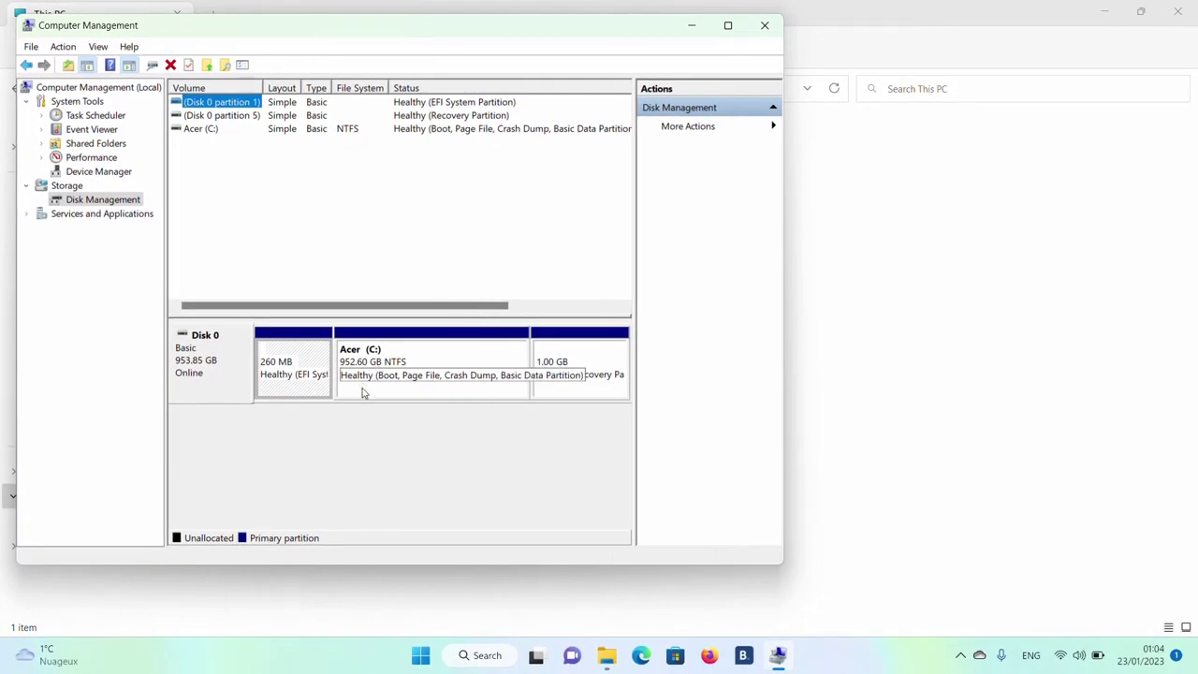
click(765, 28)
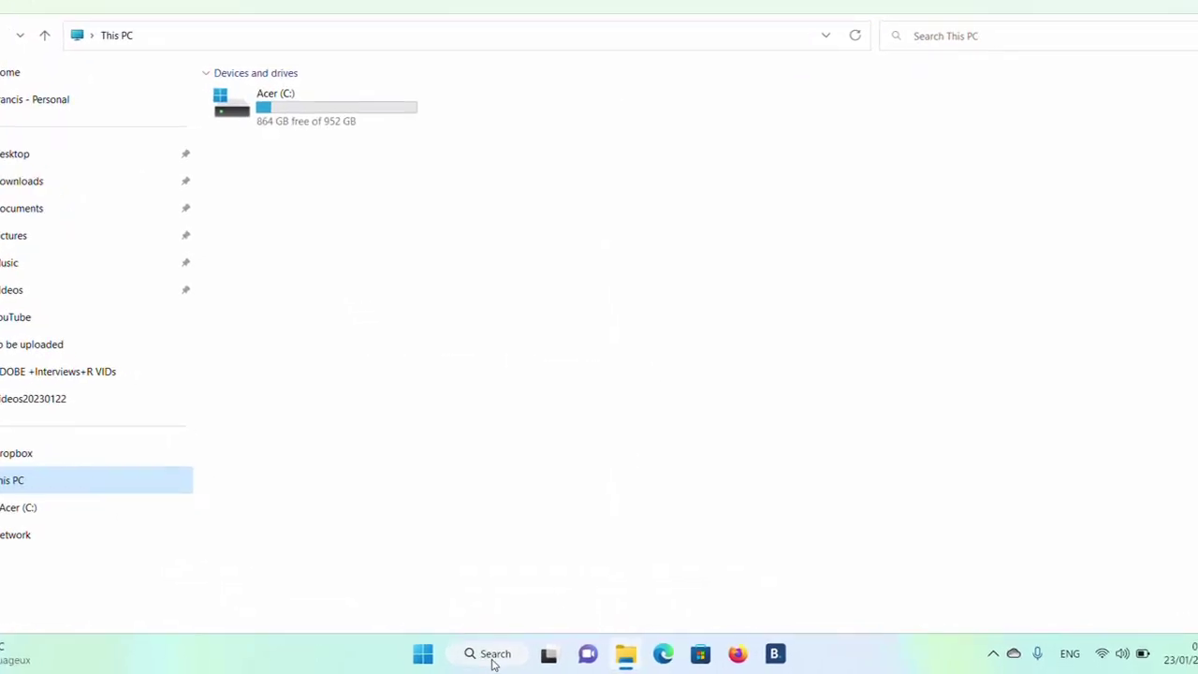
Step: Search Windows for "parti" and open the "Create and format hard disk partitions" tool
click(496, 657)
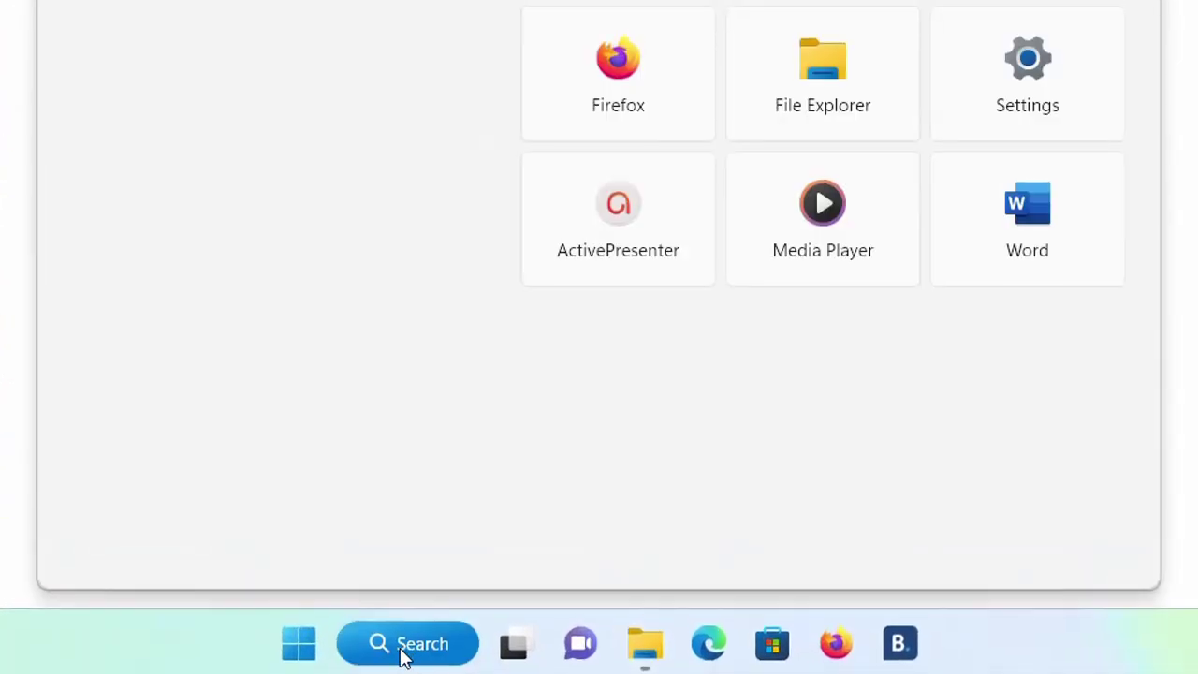
key(Escape)
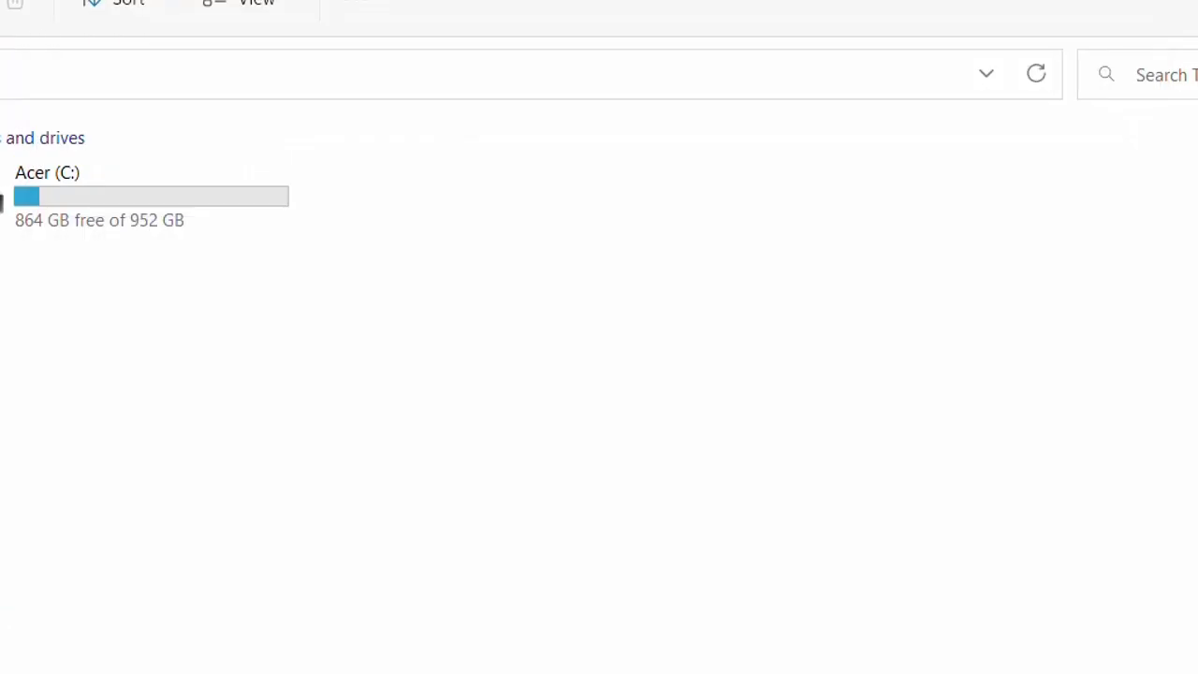
key(super+s)
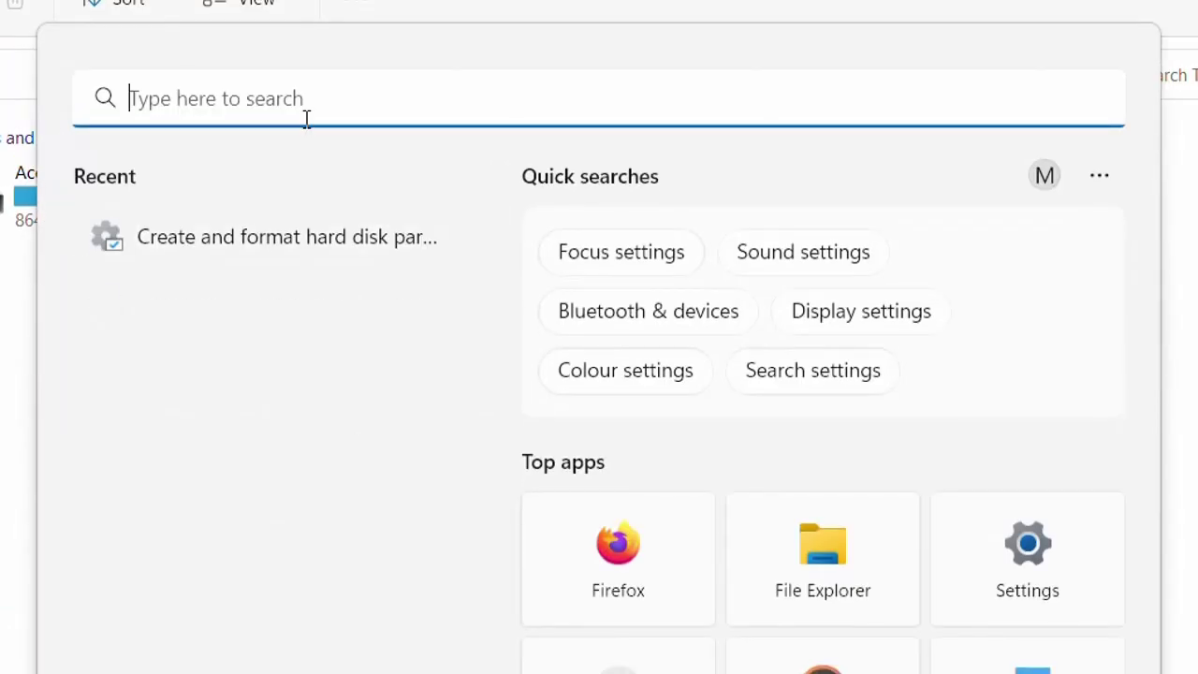
text(pqrt)
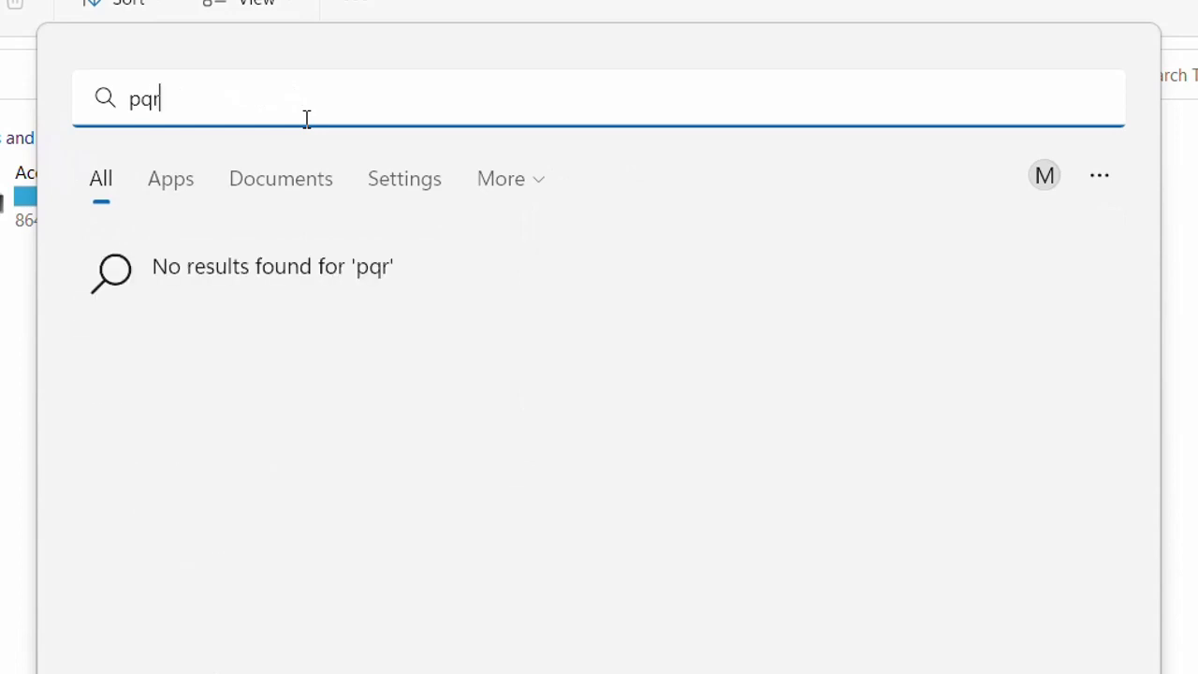
key(BackSpace)
key(BackSpace)
key(BackSpace)
text(arti)
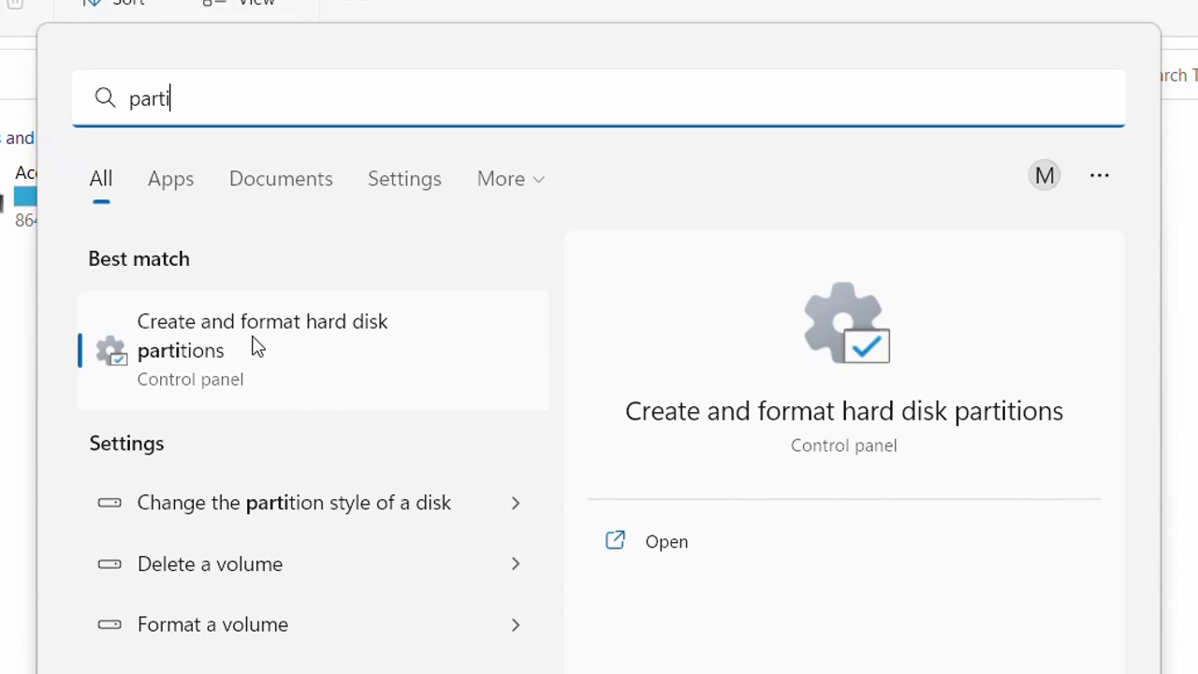
click(275, 368)
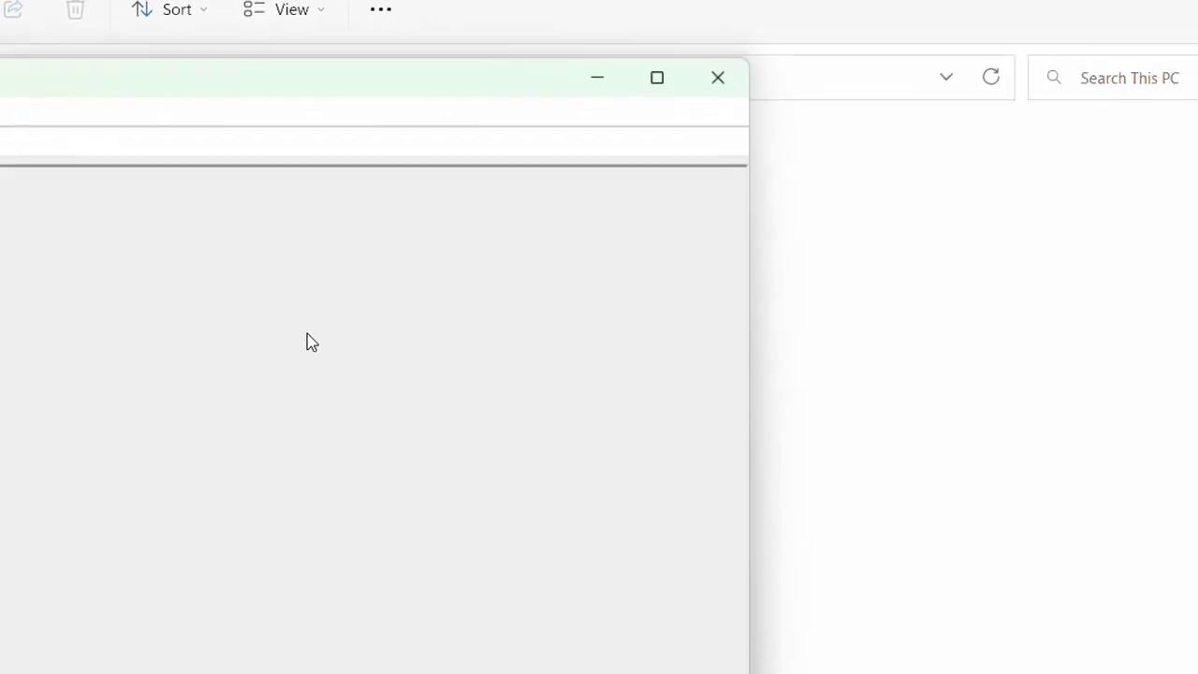
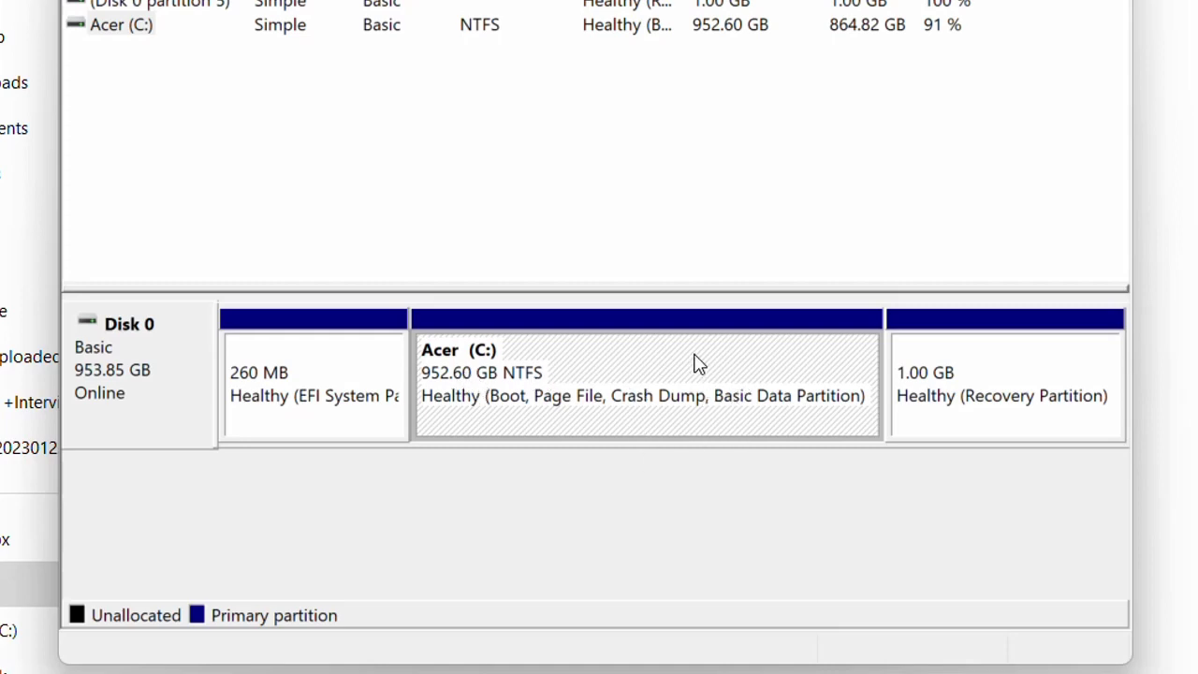
Step: Shrink the Acer (C:) volume by 800000 MB
right_click(642, 380)
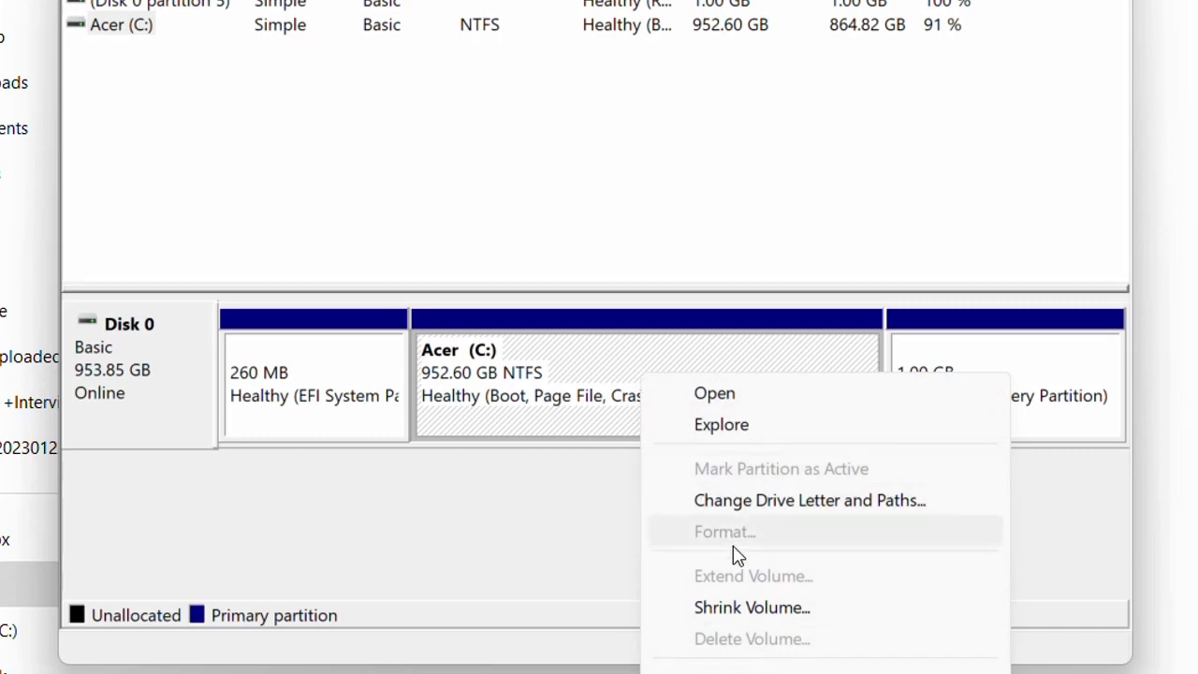
click(742, 614)
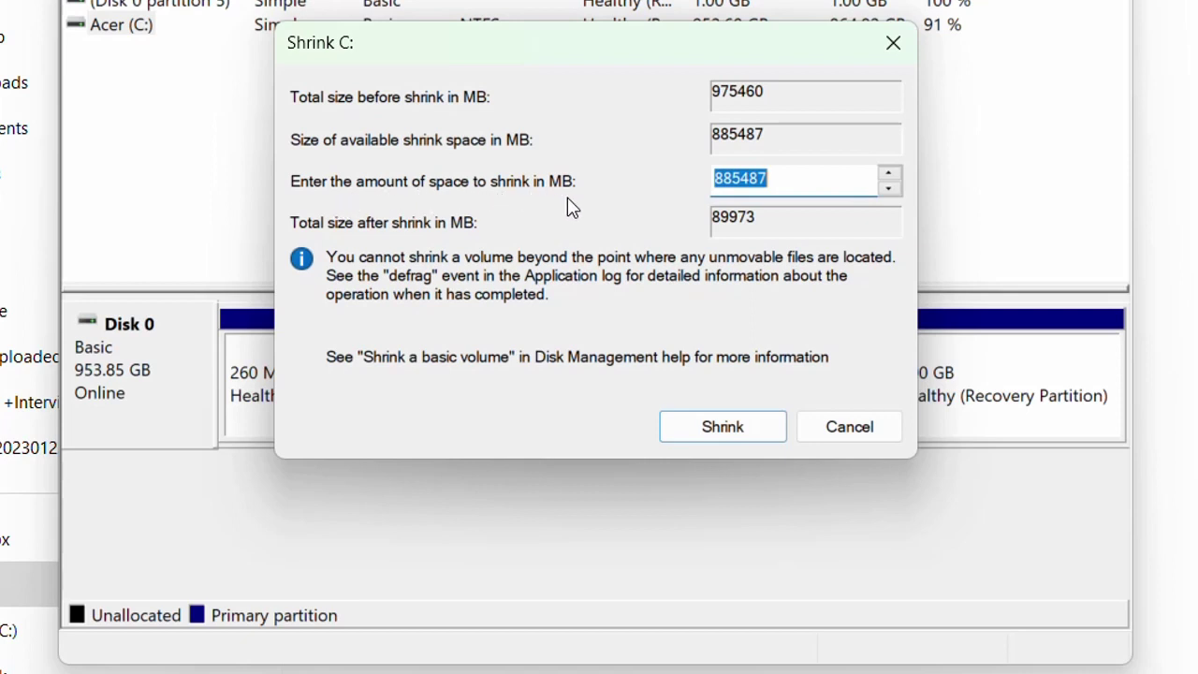
click(813, 189)
drag(815, 190, 695, 196)
text(800)
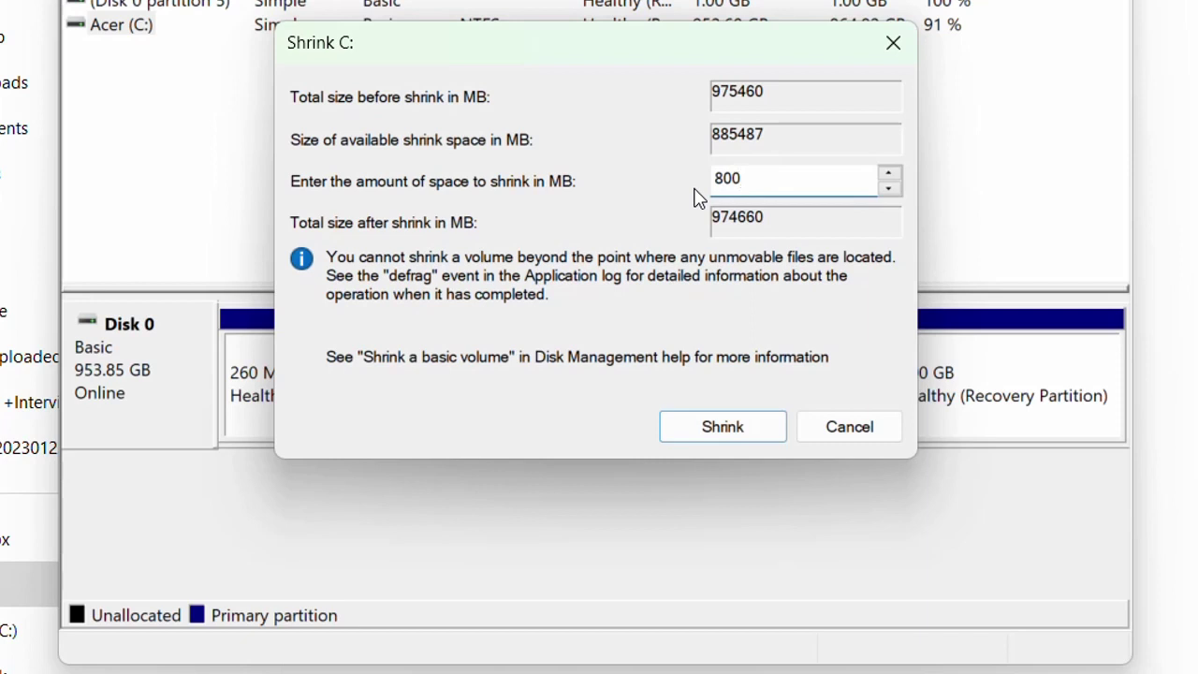
text(000)
click(736, 430)
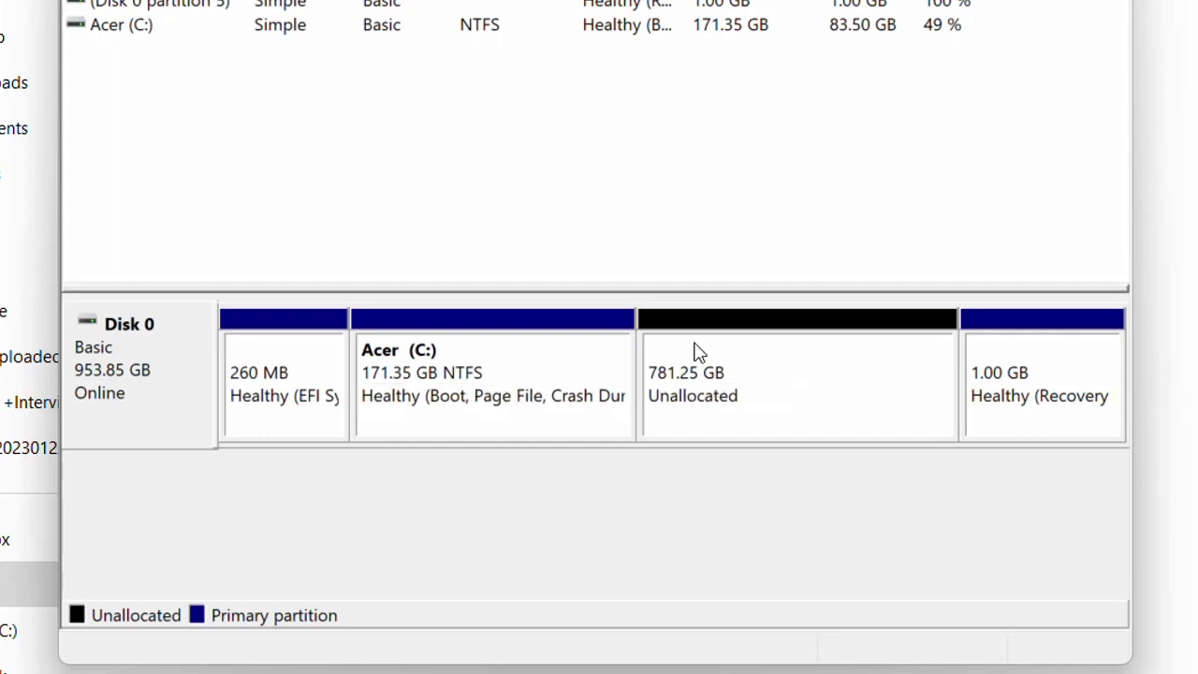
Step: Start a new simple volume in the unallocated space on Disk 0, with a size of 800000 MB
click(756, 400)
right_click(756, 400)
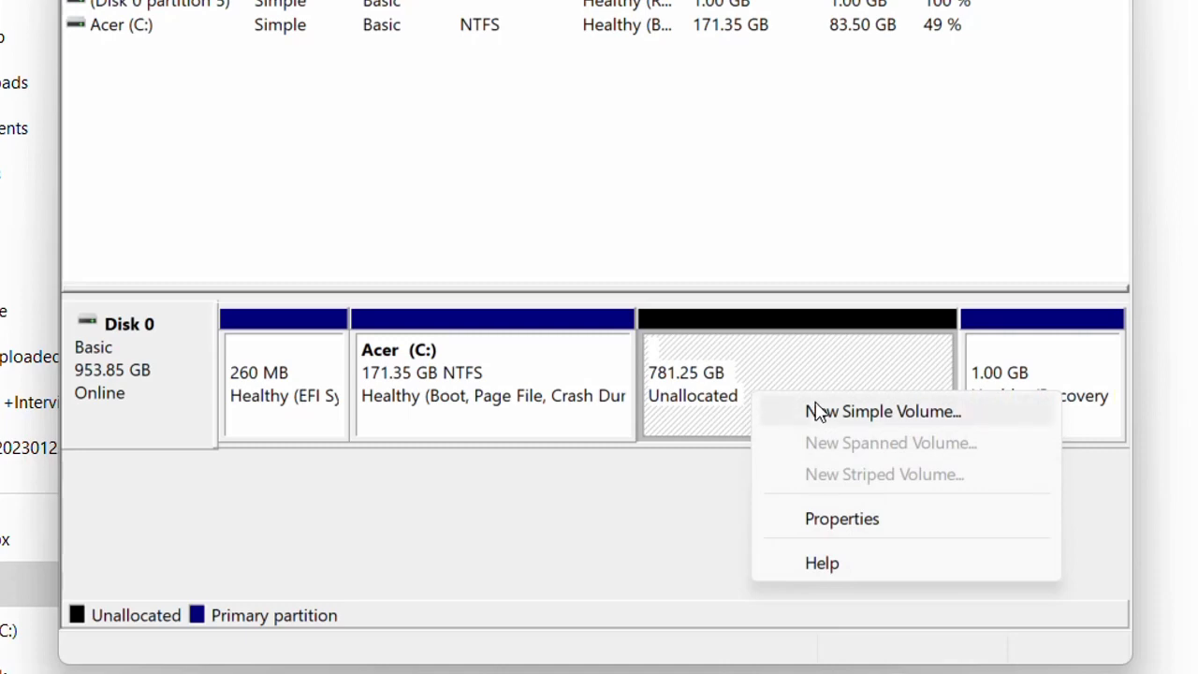
click(863, 412)
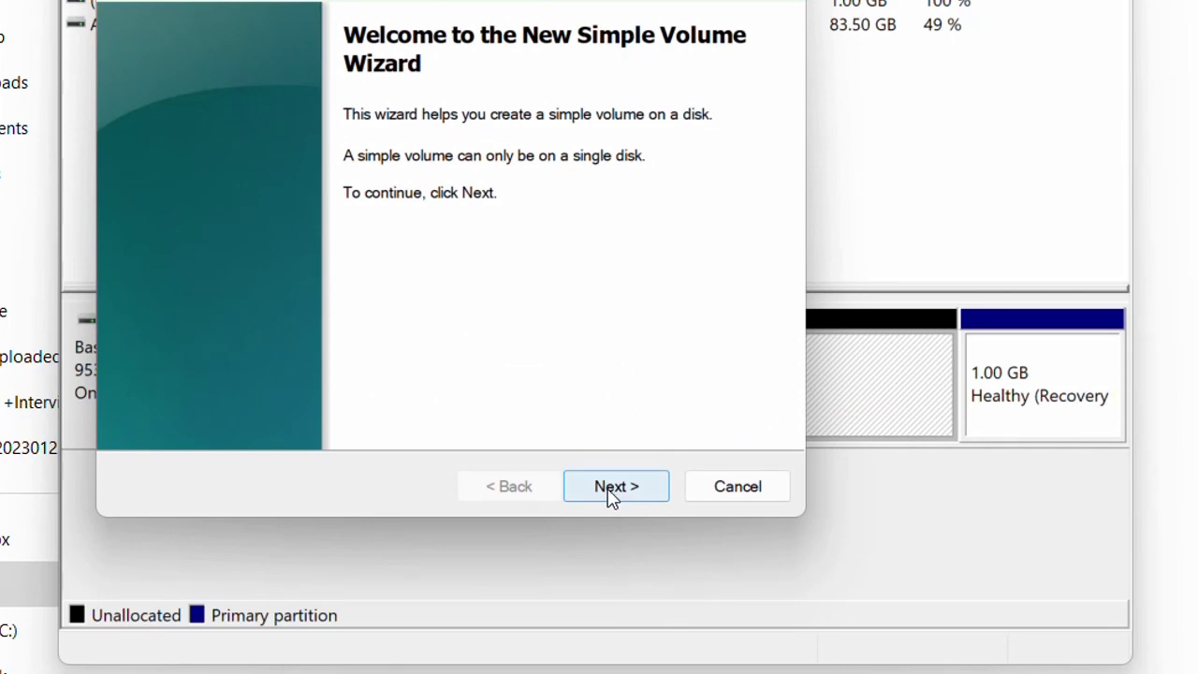
click(612, 489)
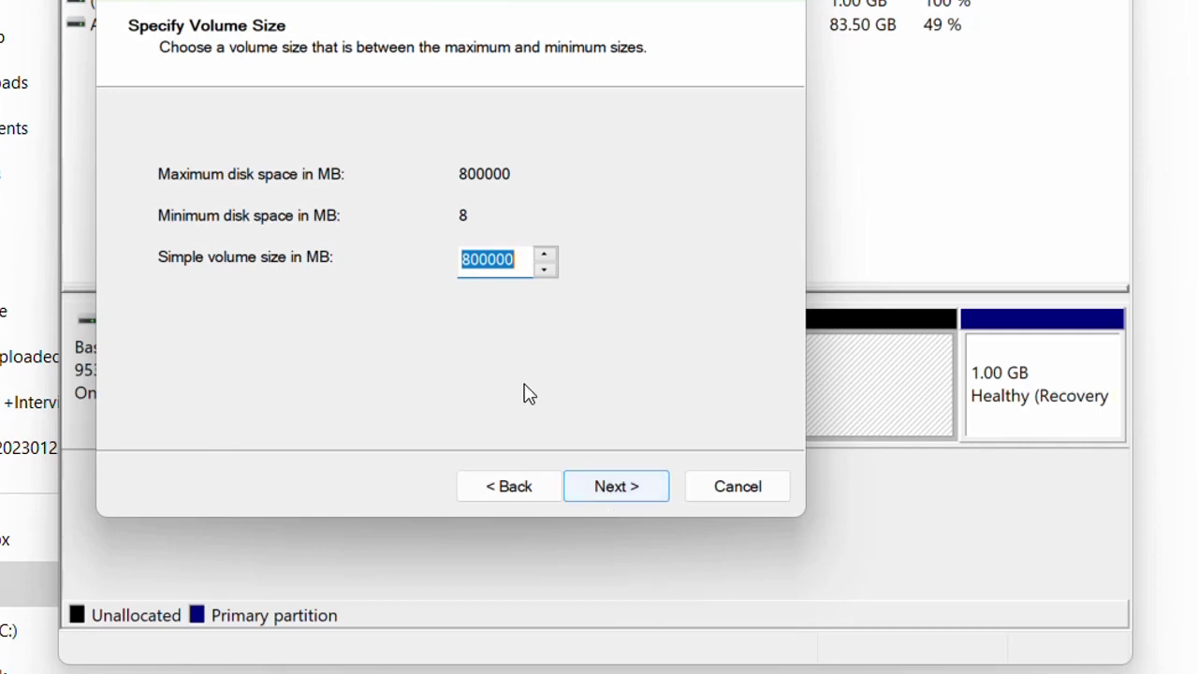
click(524, 270)
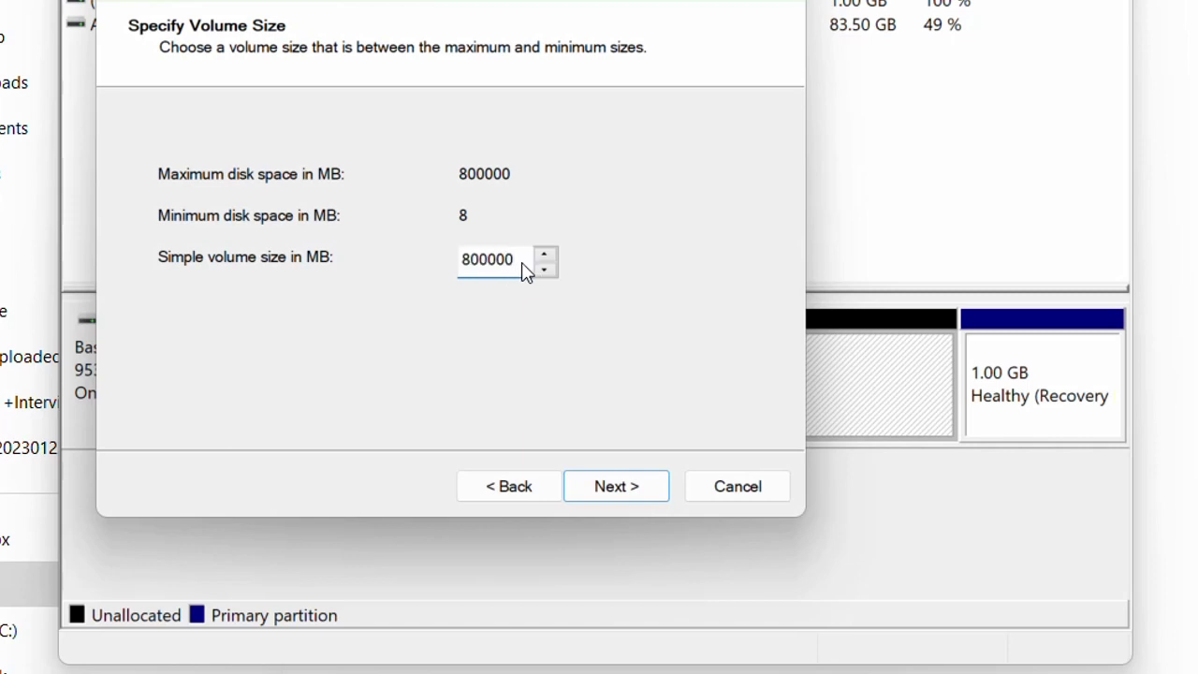
click(623, 493)
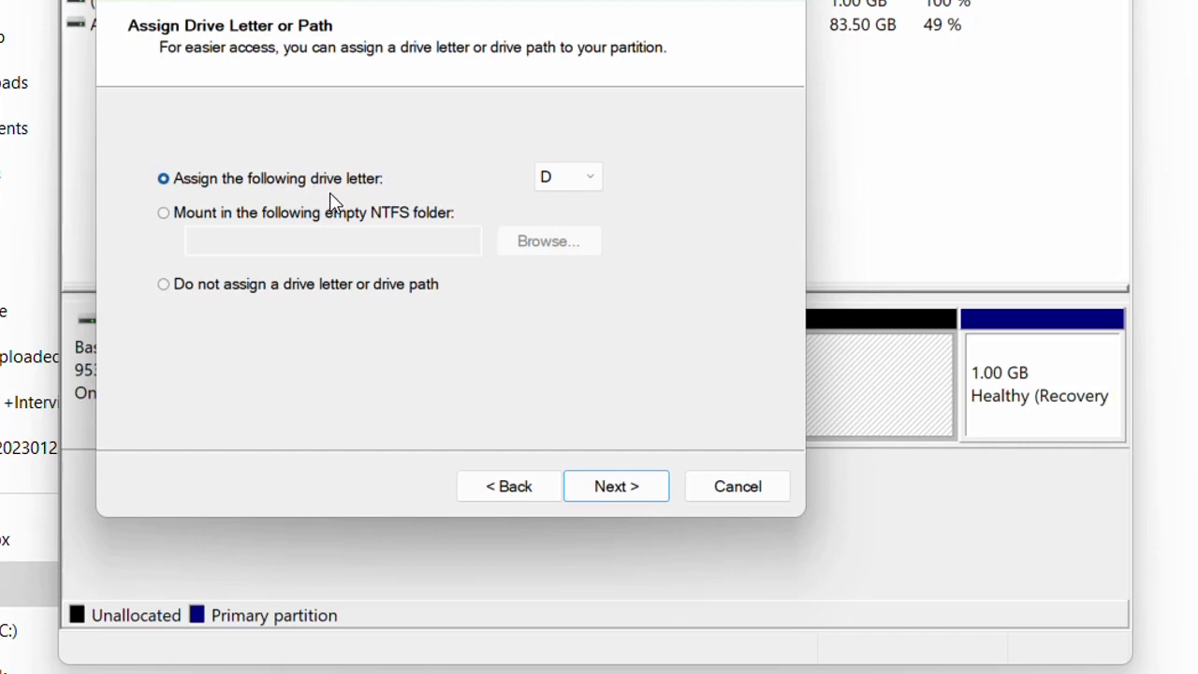
Step: Assign drive letter D to the new volume
click(596, 186)
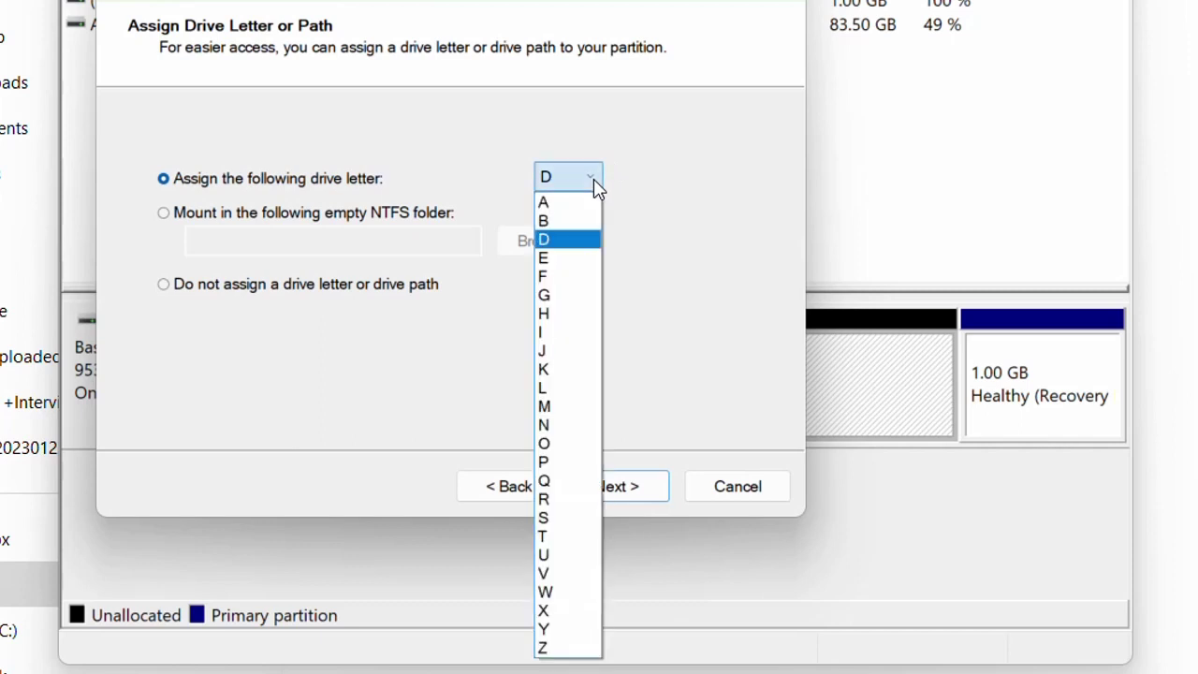
click(686, 211)
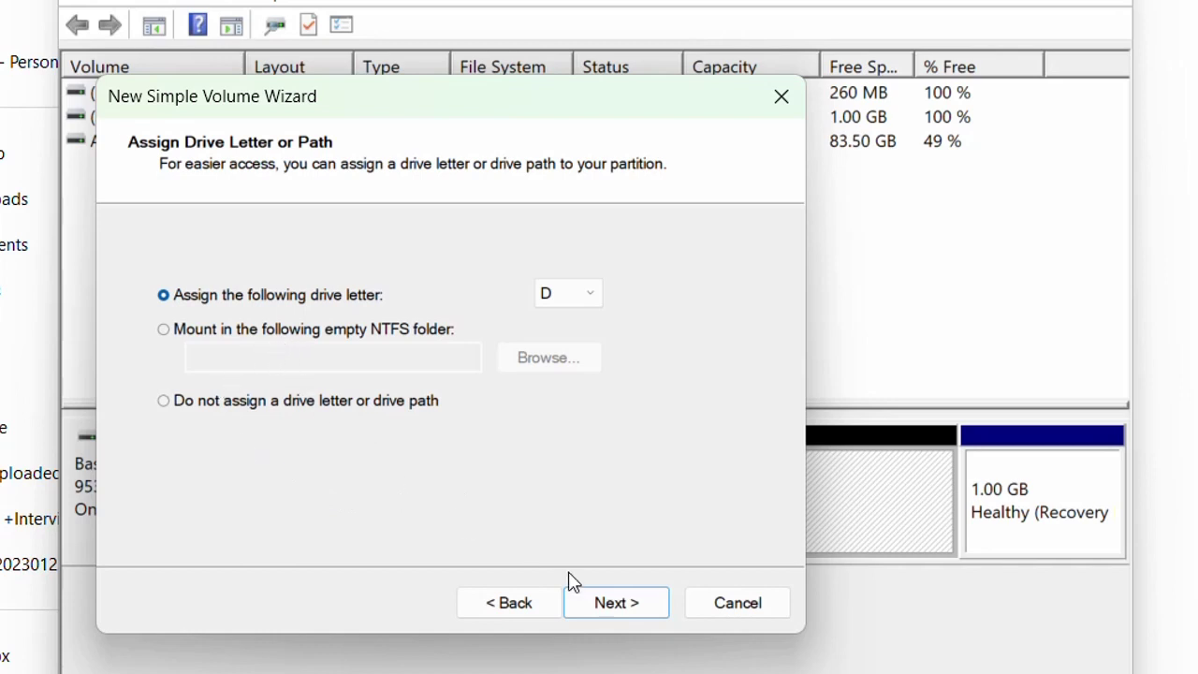
click(628, 616)
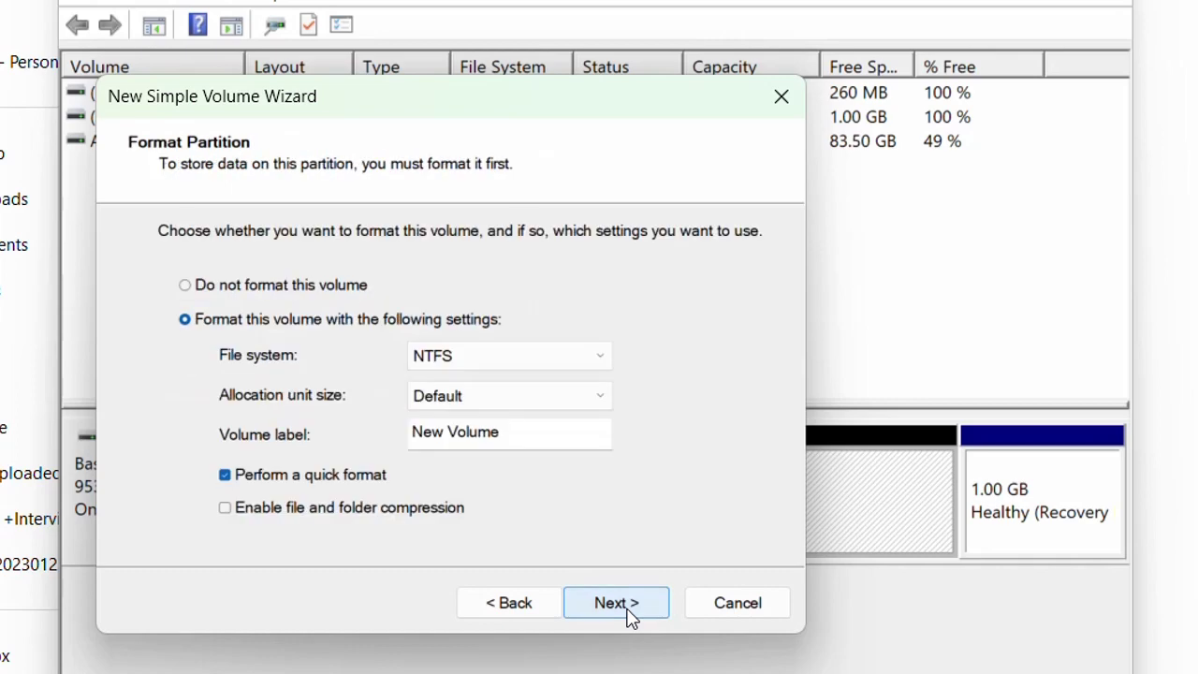
Step: Set the new NTFS volume's label to "Data"
click(540, 443)
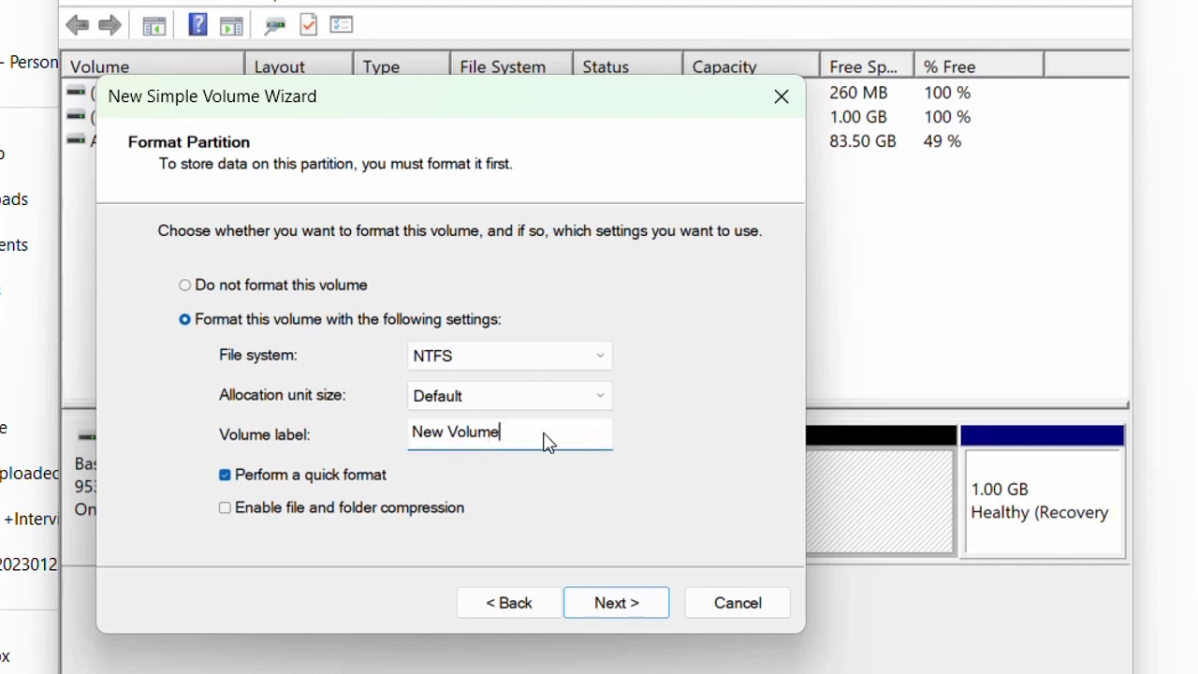
drag(542, 440, 393, 455)
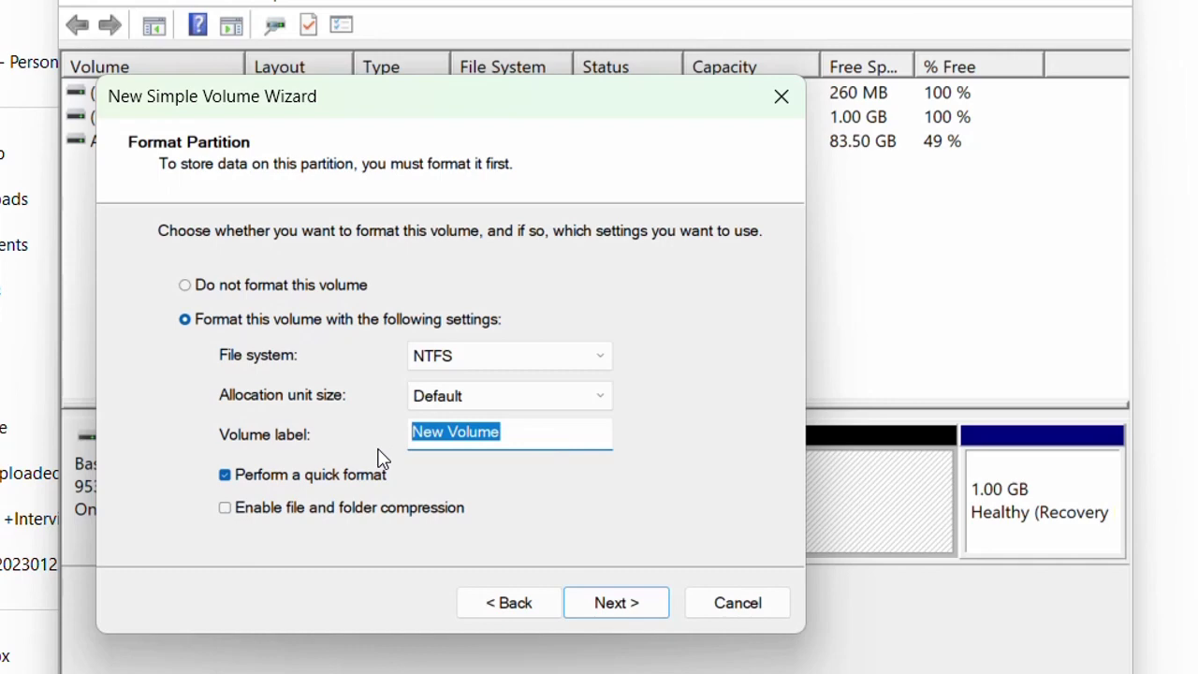
text(Dq)
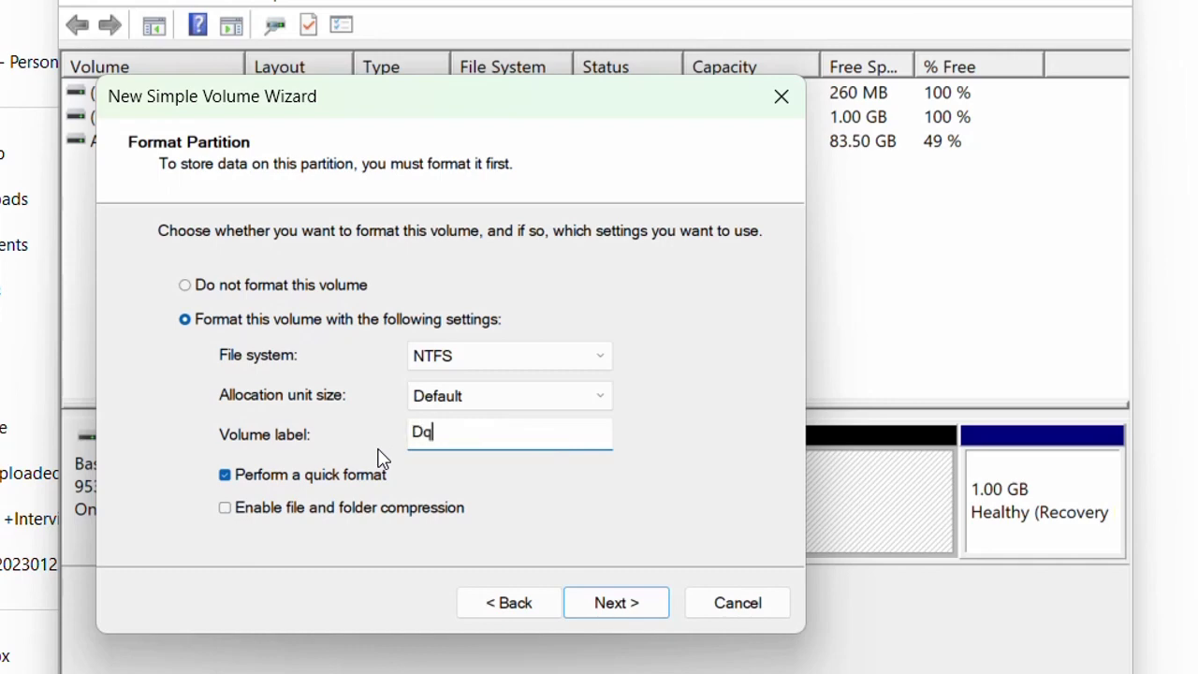
text(tq)
key(BackSpace)
key(BackSpace)
key(BackSpace)
text(ata)
Step: Complete the creation of the new simple volume and decline backing up the Data drive to Dropbox for now
click(619, 610)
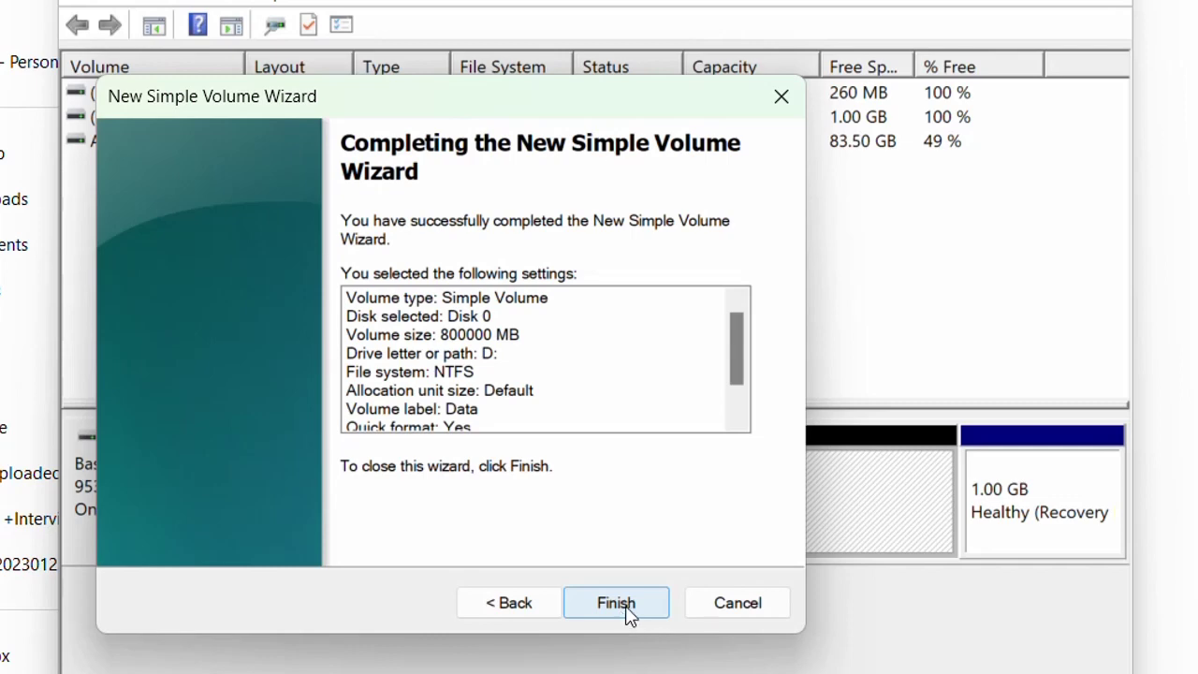
click(630, 609)
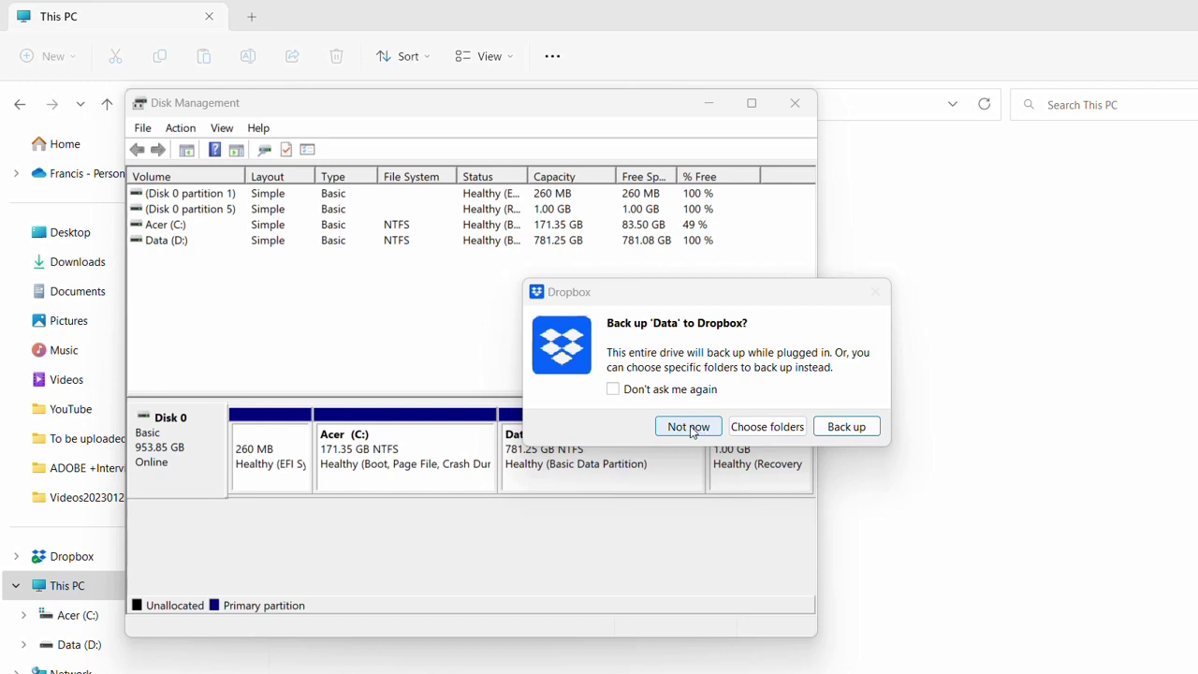
click(689, 426)
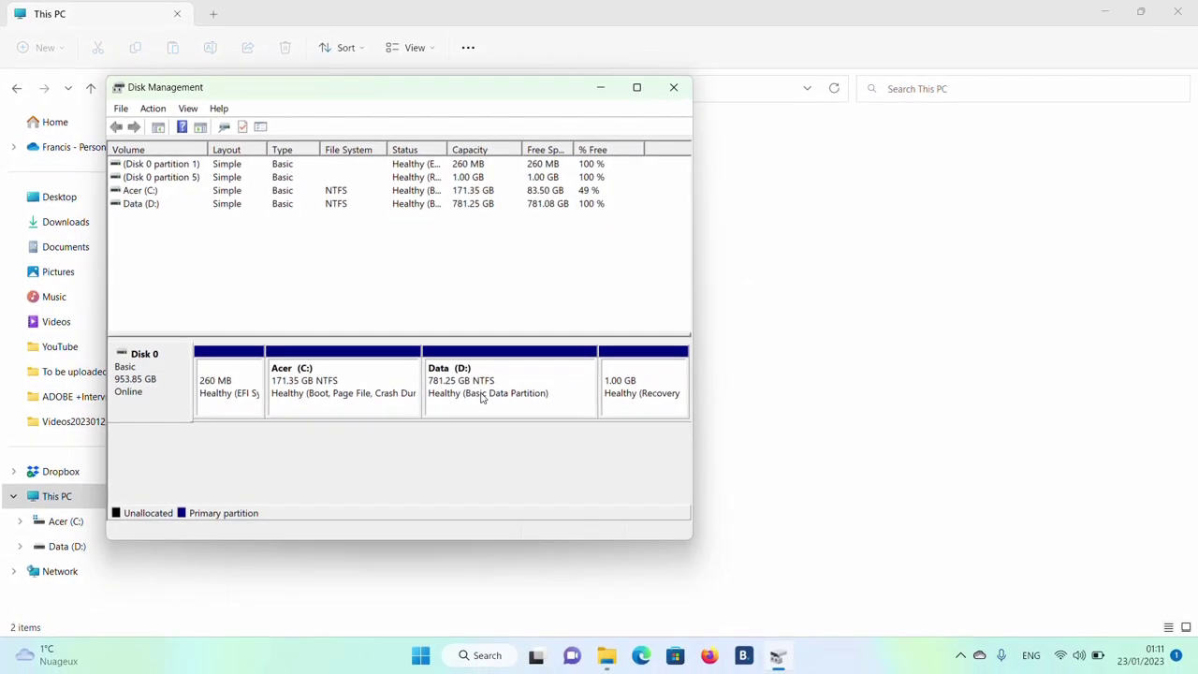
Step: Switch to File Explorer and check the capacity and free space of the Acer (C:) and Data (D:) drives under This PC
mouse_move(607, 656)
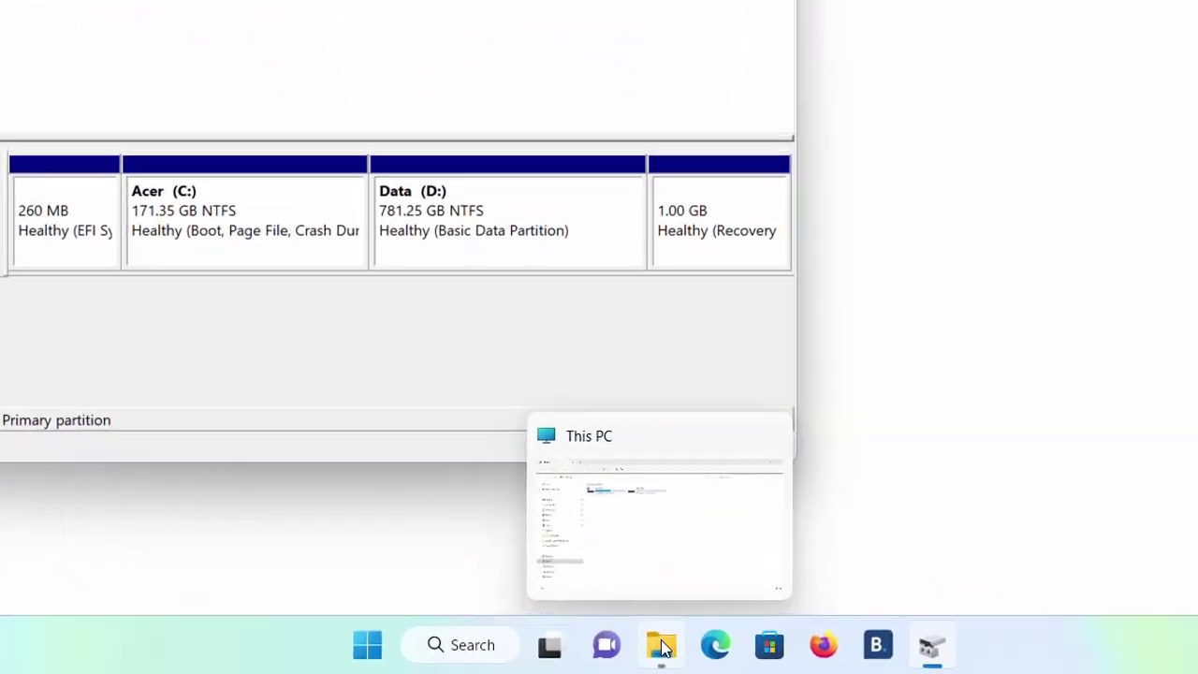
click(662, 646)
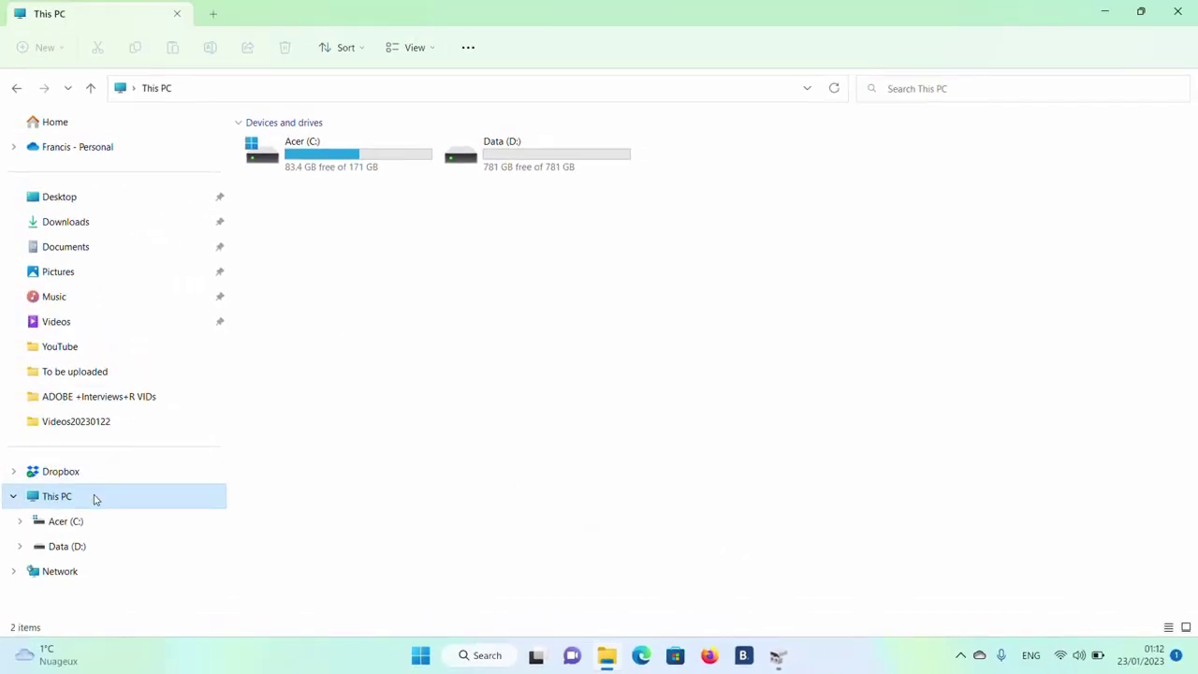
double_click(95, 500)
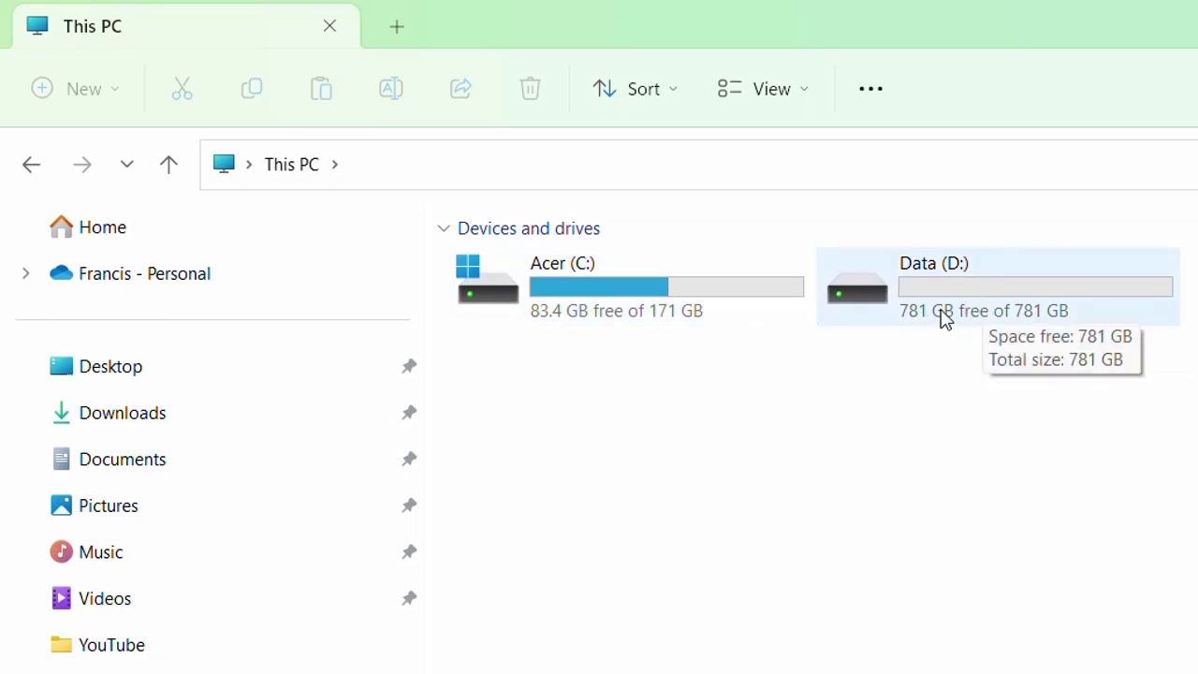
click(1098, 306)
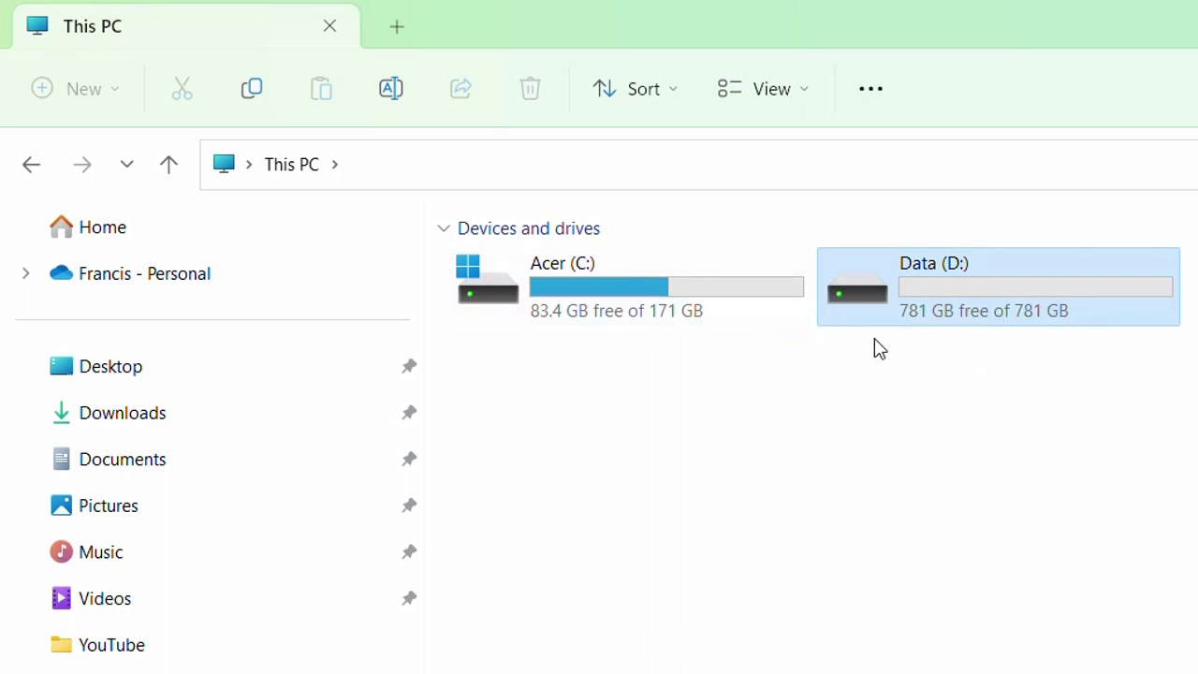
mouse_move(727, 313)
click(936, 476)
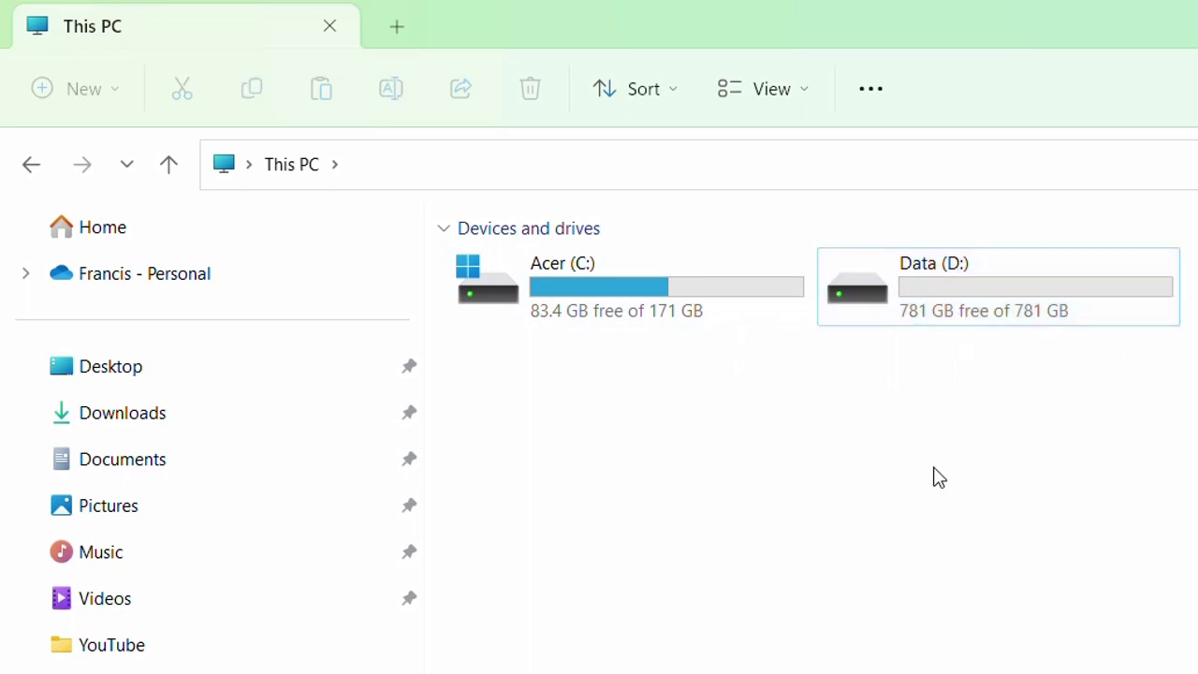
click(1038, 299)
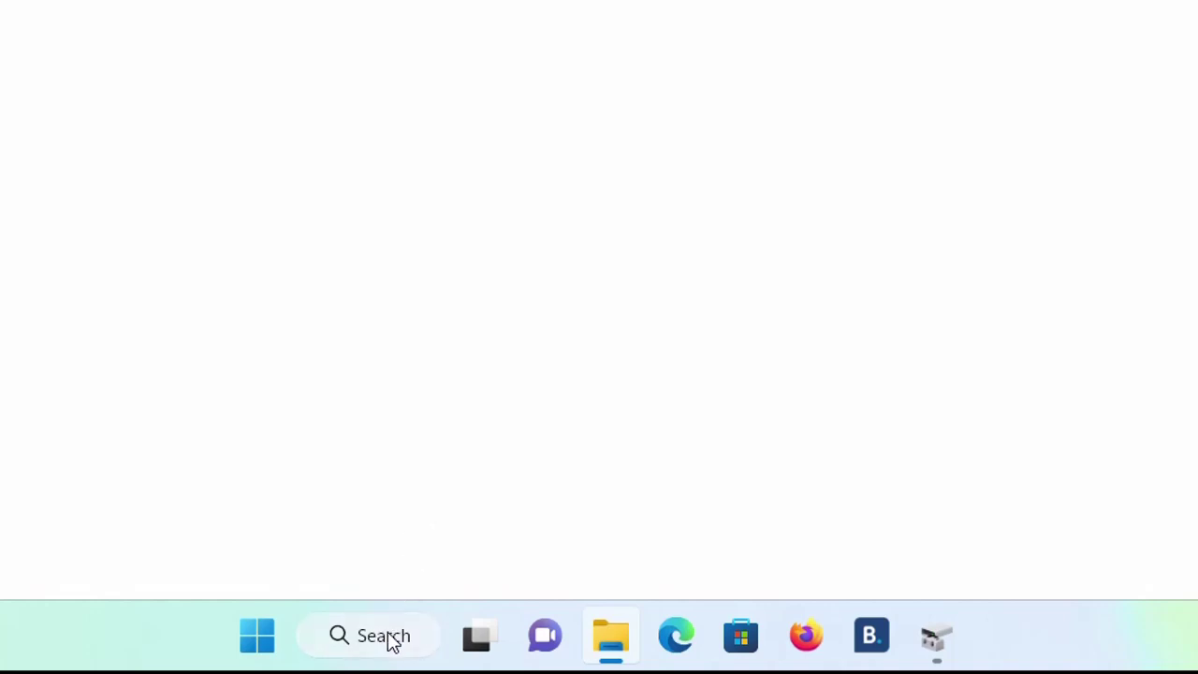
Step: Search Windows for "part" and open "Create and format hard disk partitions"
click(384, 636)
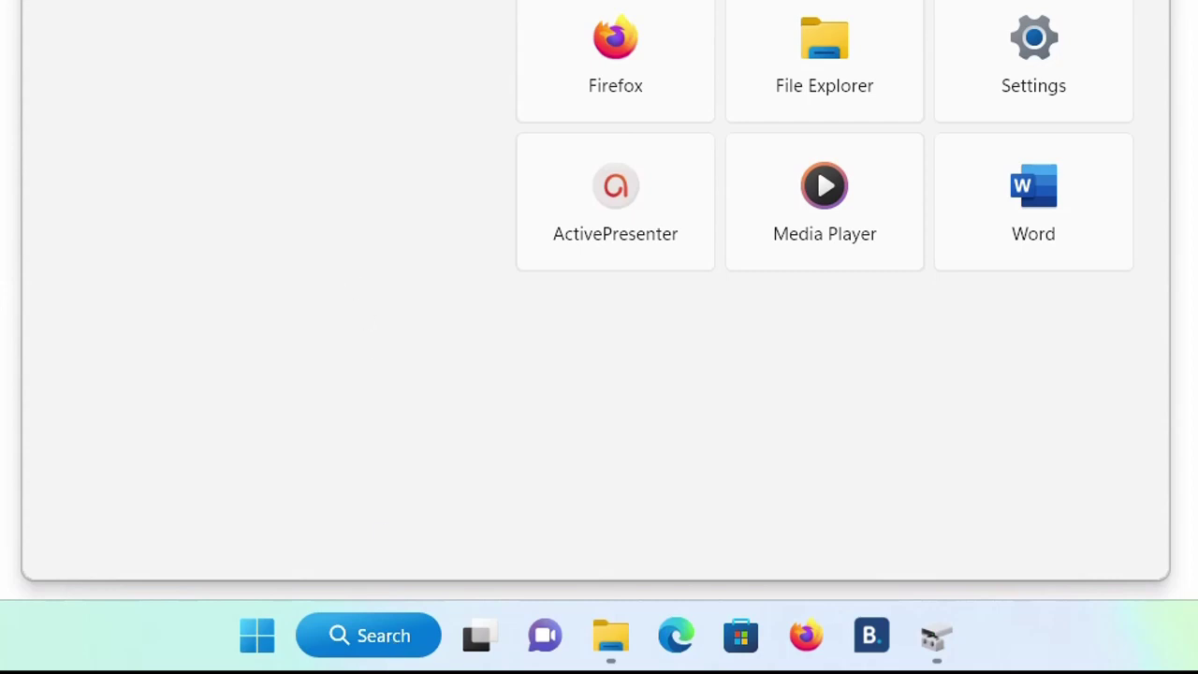
text(pq)
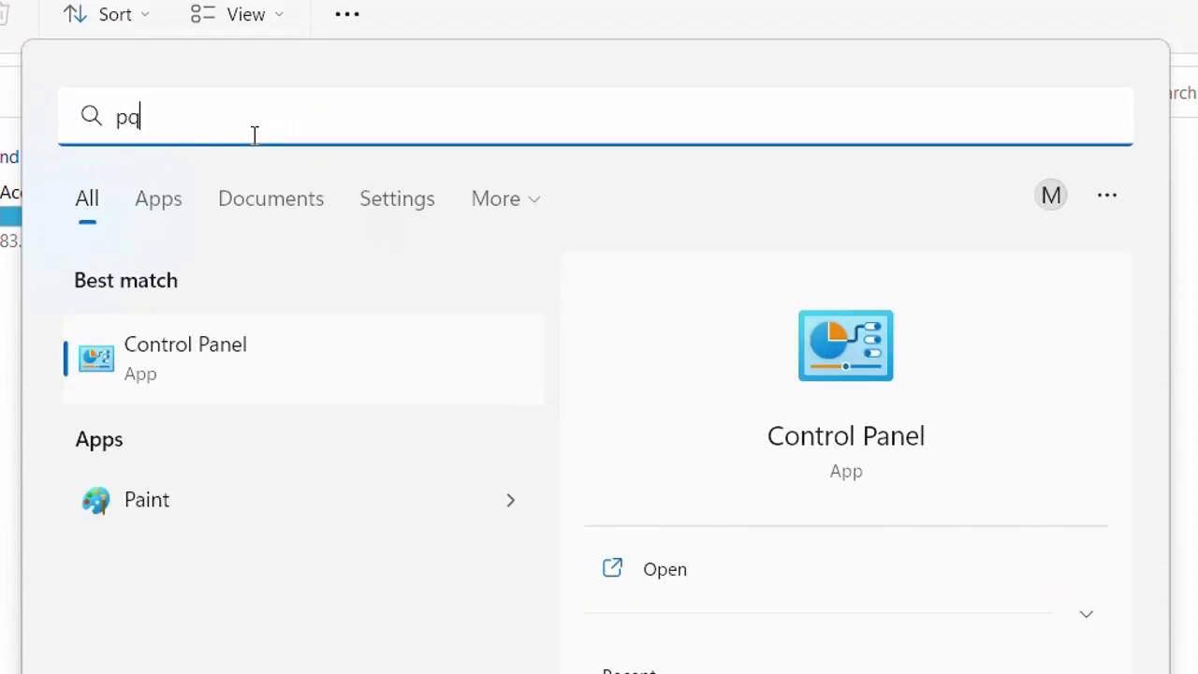
key(BackSpace)
text(qr)
key(BackSpace)
key(BackSpace)
text(ar)
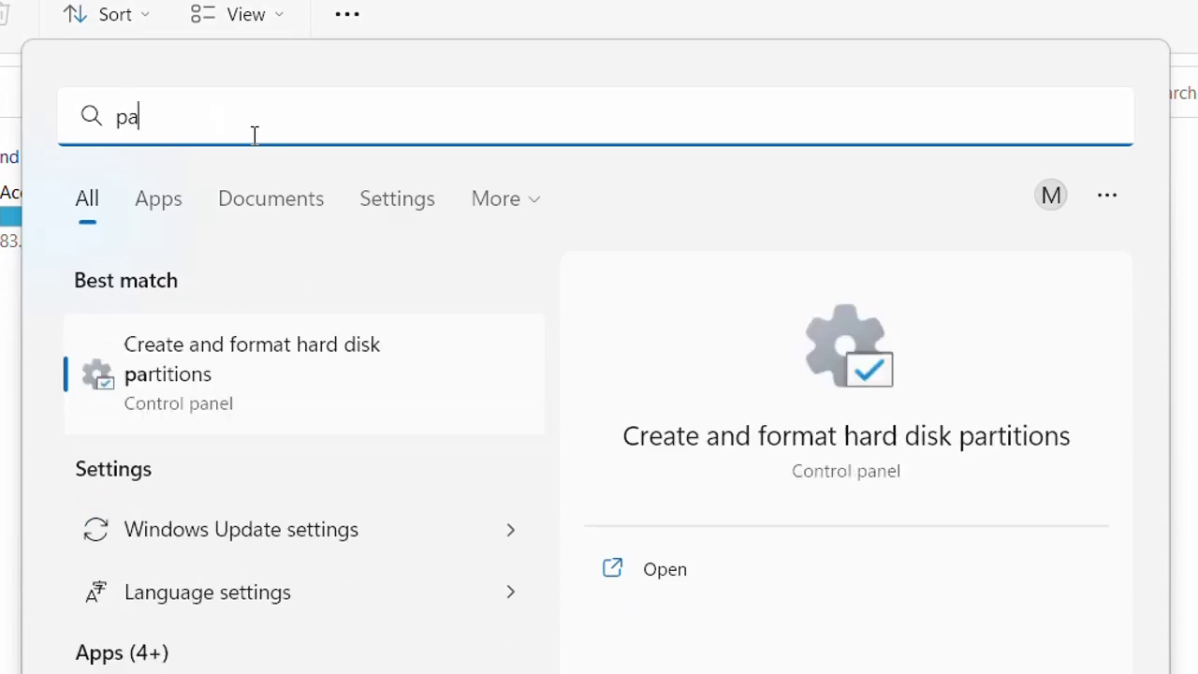
text(t)
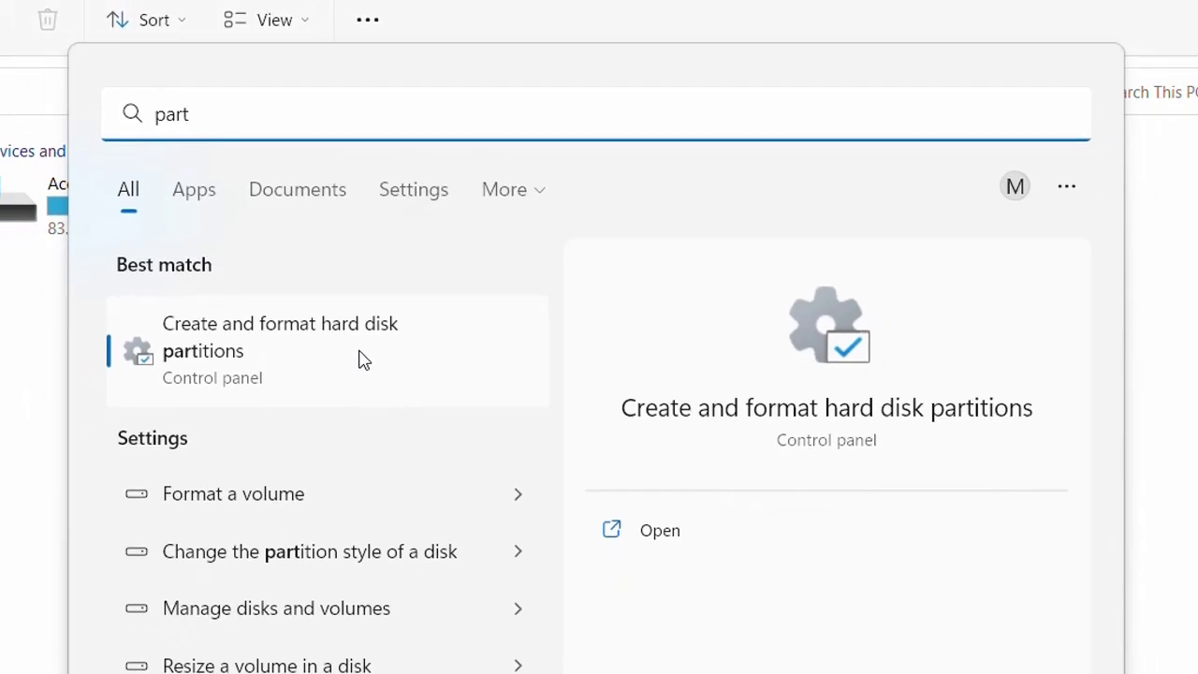
click(364, 360)
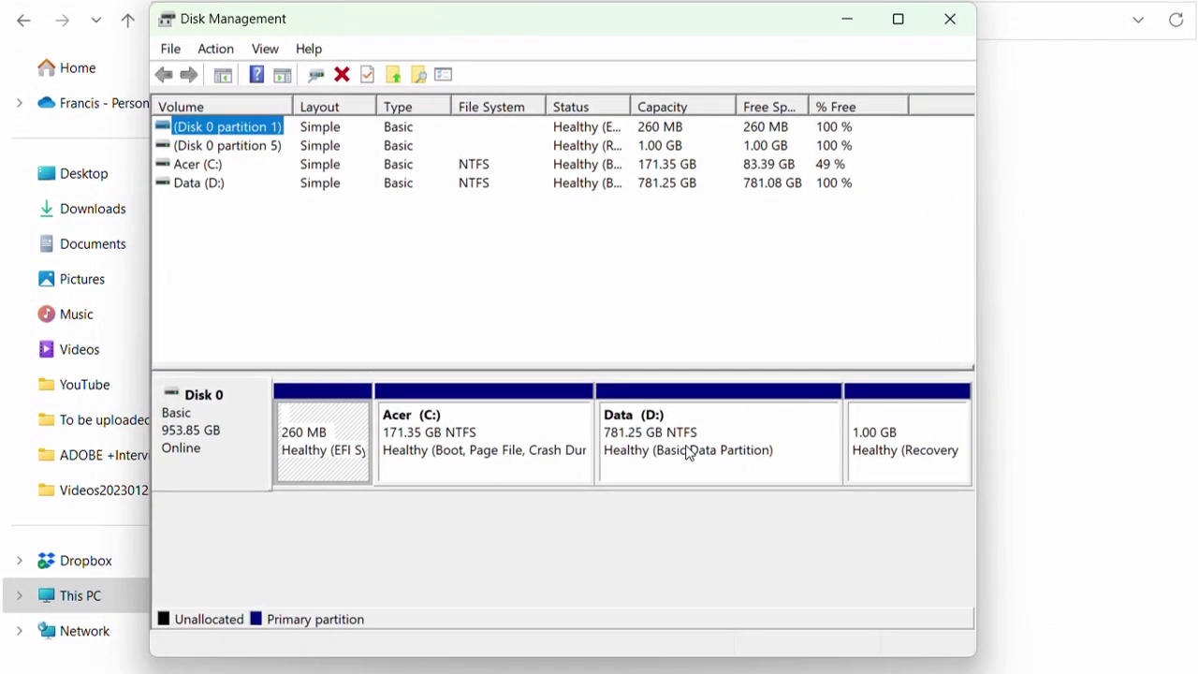
Step: Delete the Data (D:) volume on Disk 0, accepting that all data on it is erased
click(489, 394)
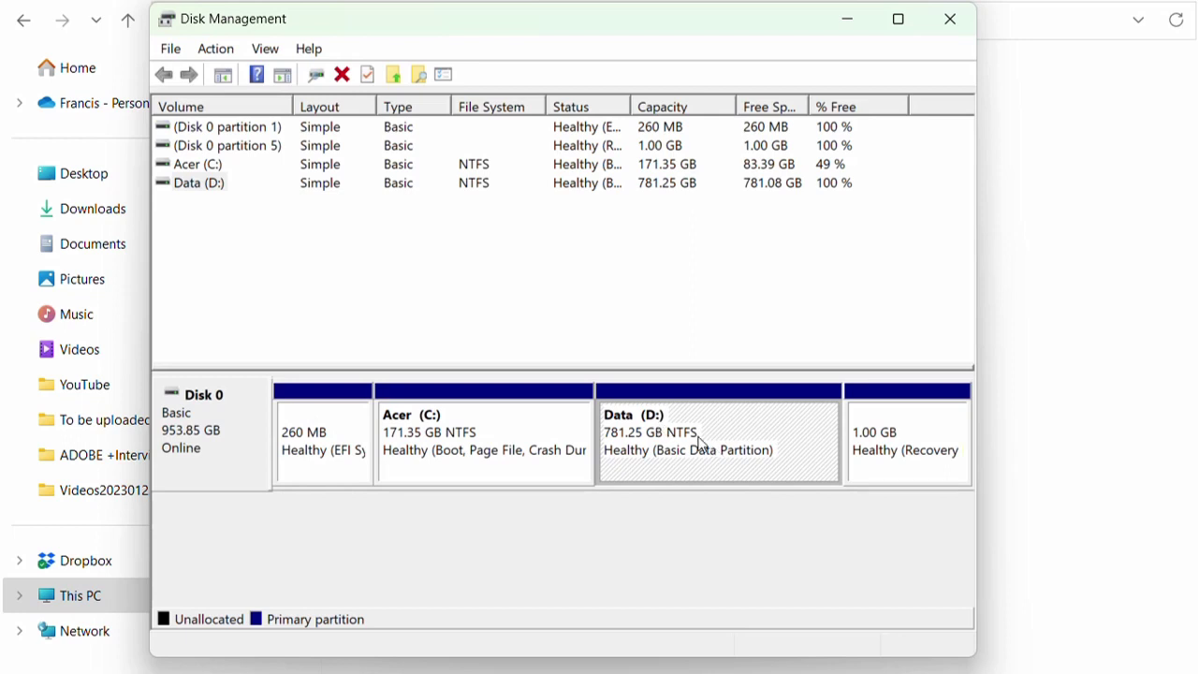
right_click(698, 441)
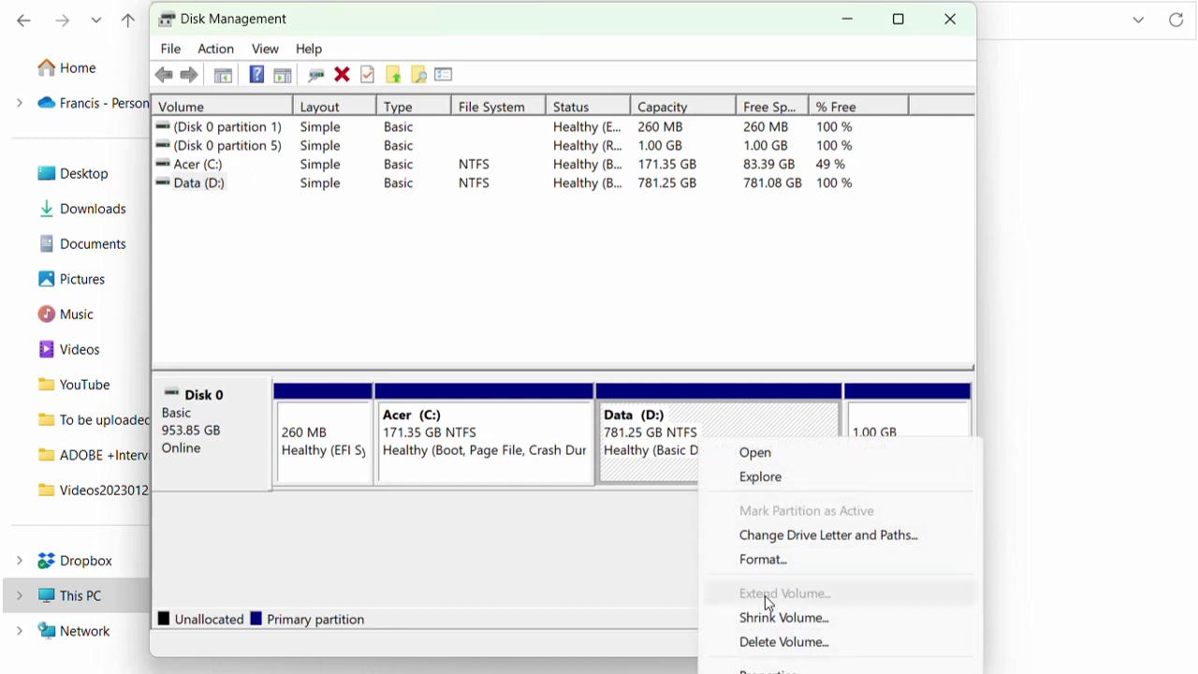
click(784, 642)
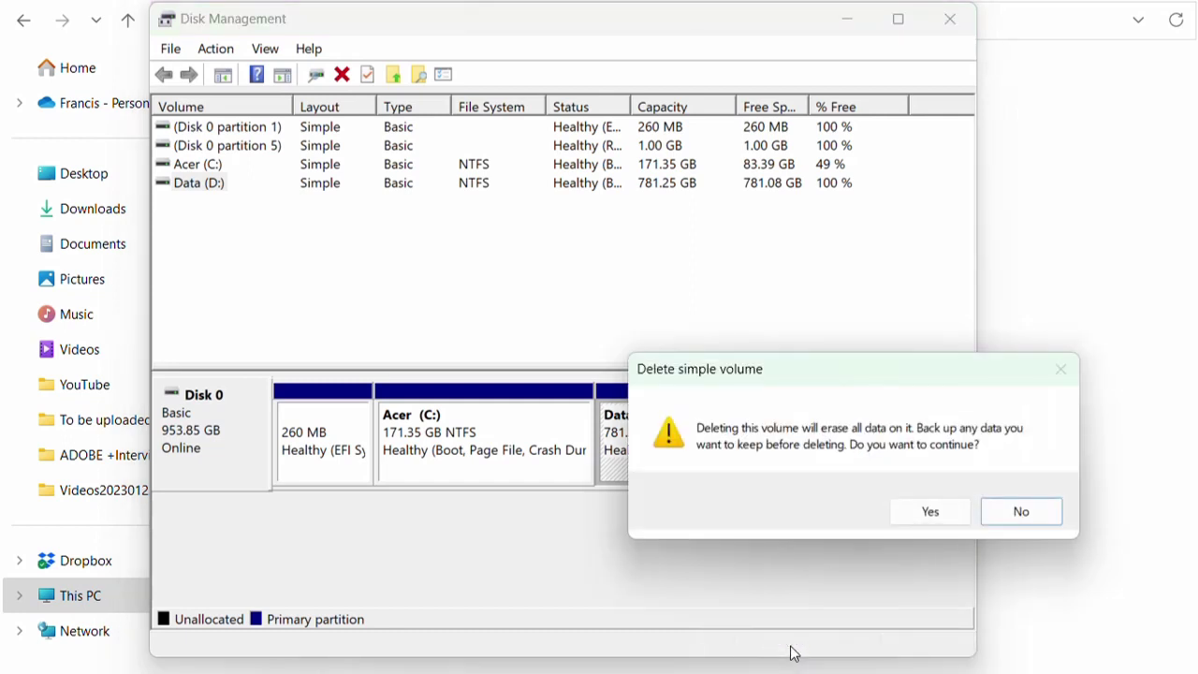
click(926, 514)
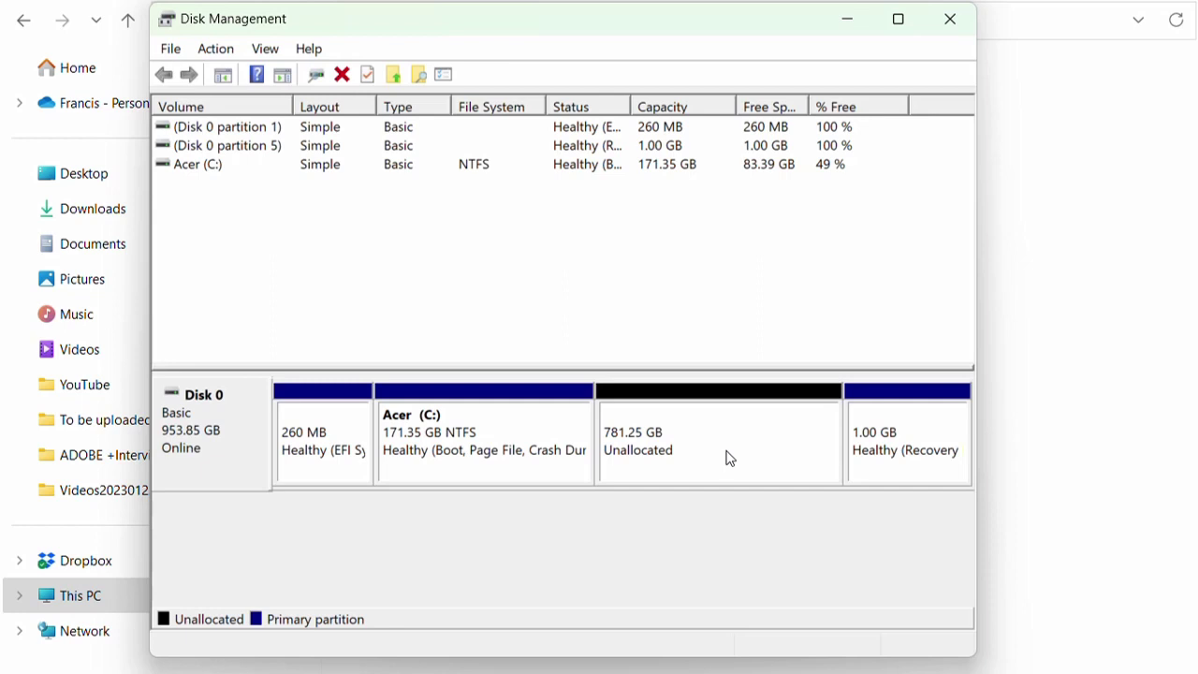
Step: Extend the Acer (C:) volume by 800000 MB using the unallocated space on Disk 0
click(466, 433)
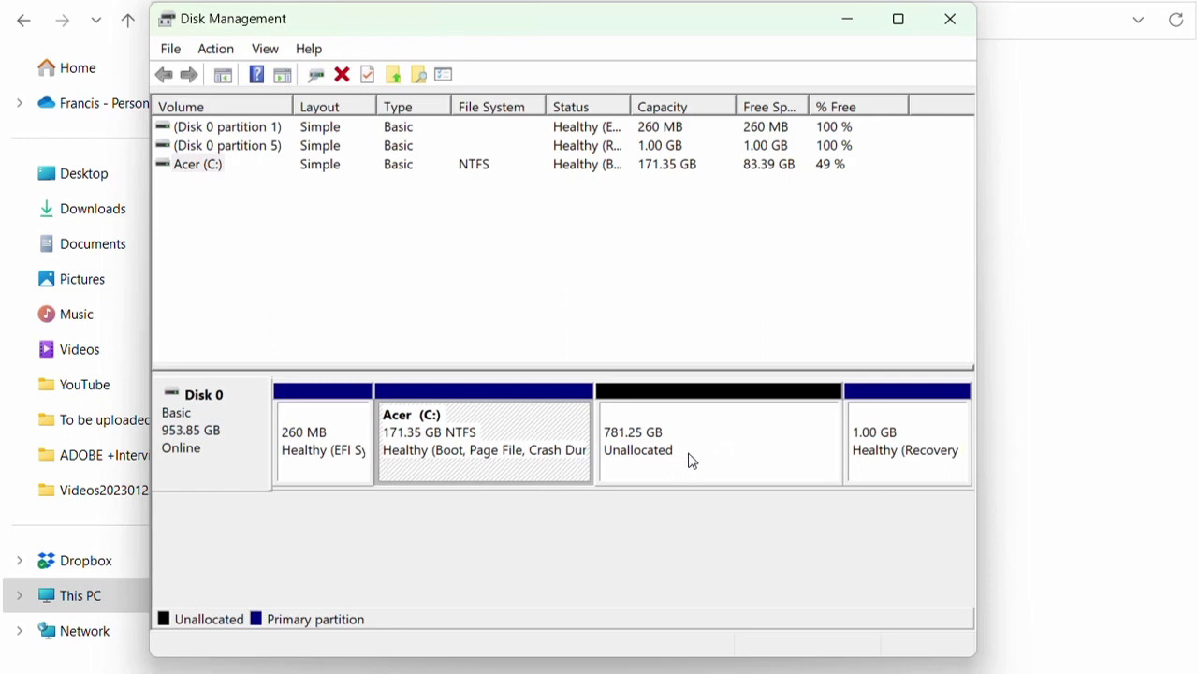
right_click(475, 428)
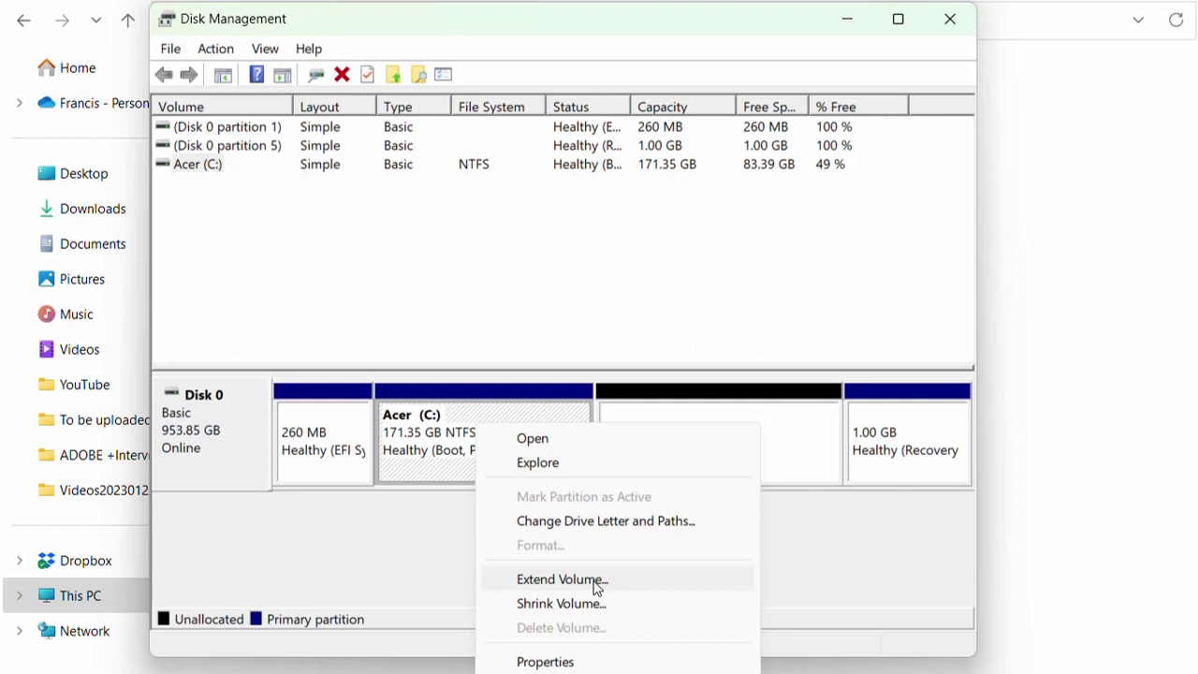
click(596, 580)
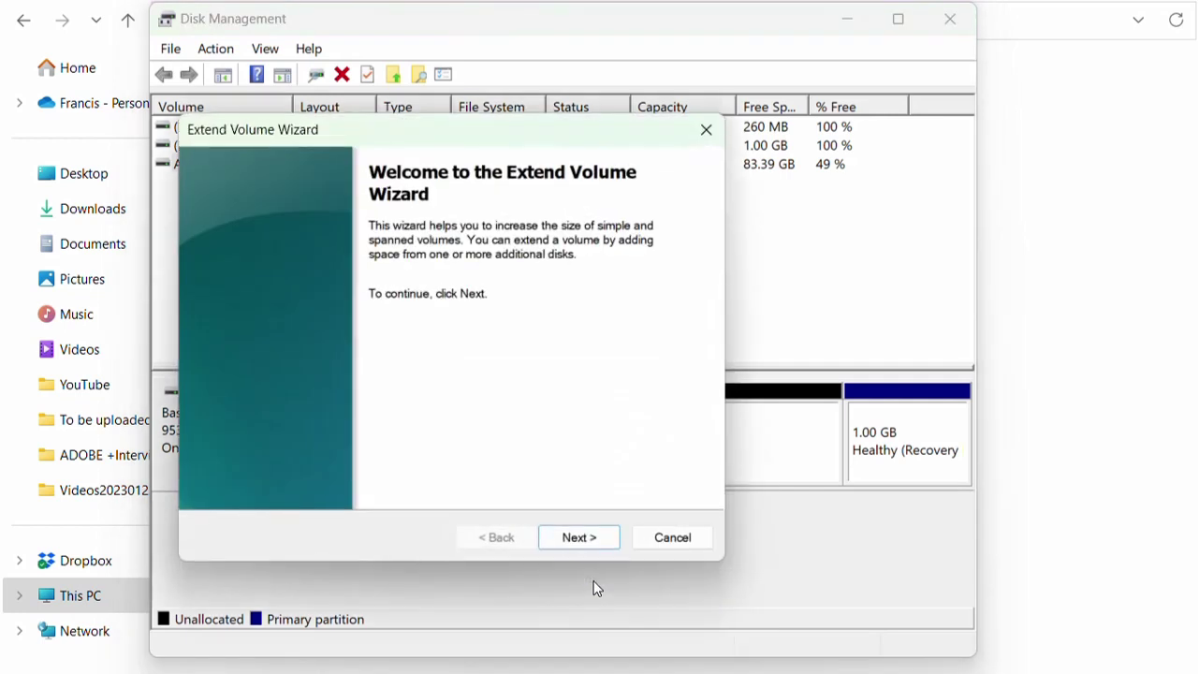
click(581, 541)
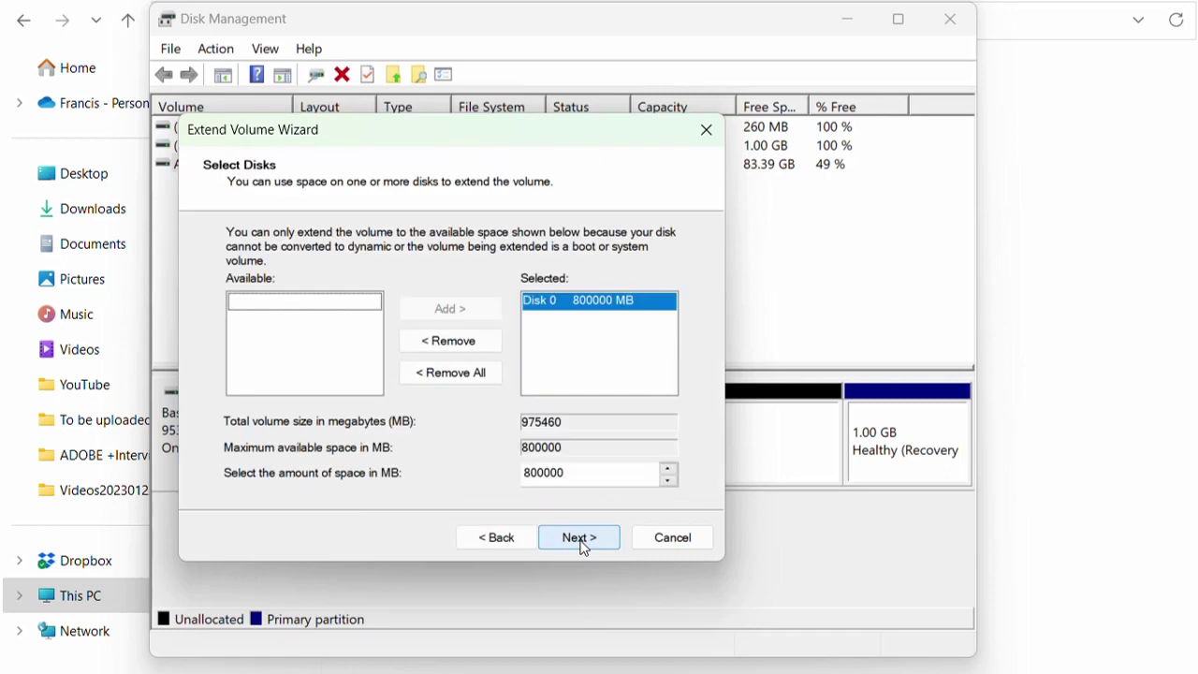
click(580, 540)
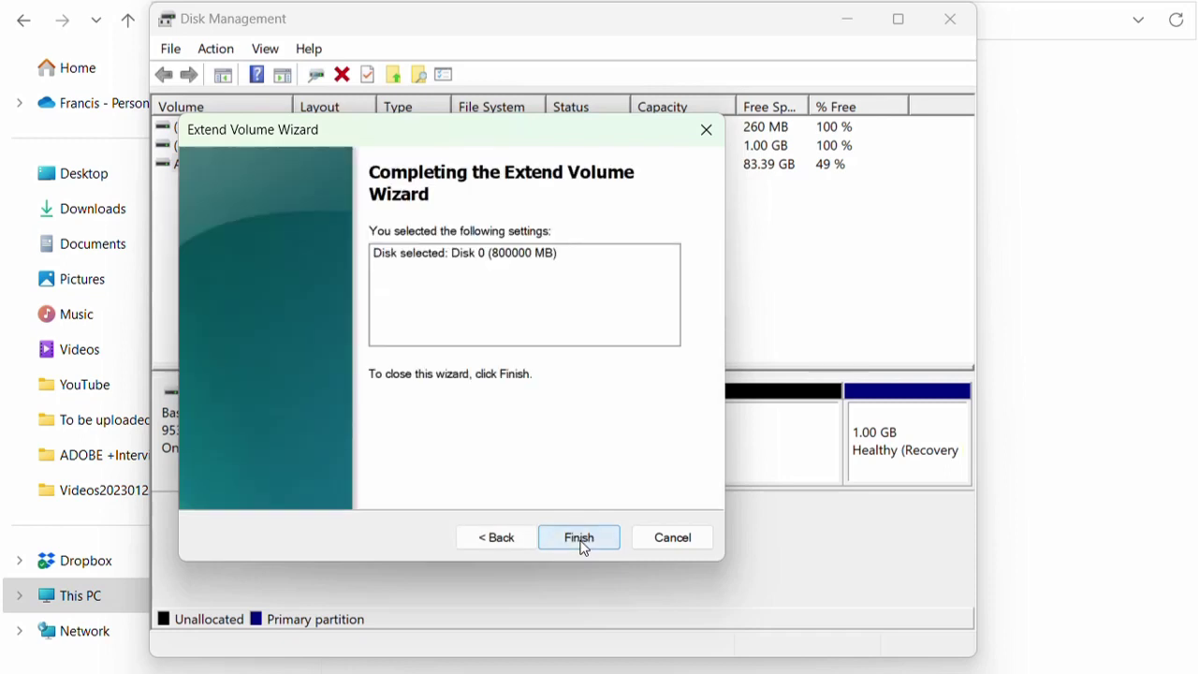
click(580, 541)
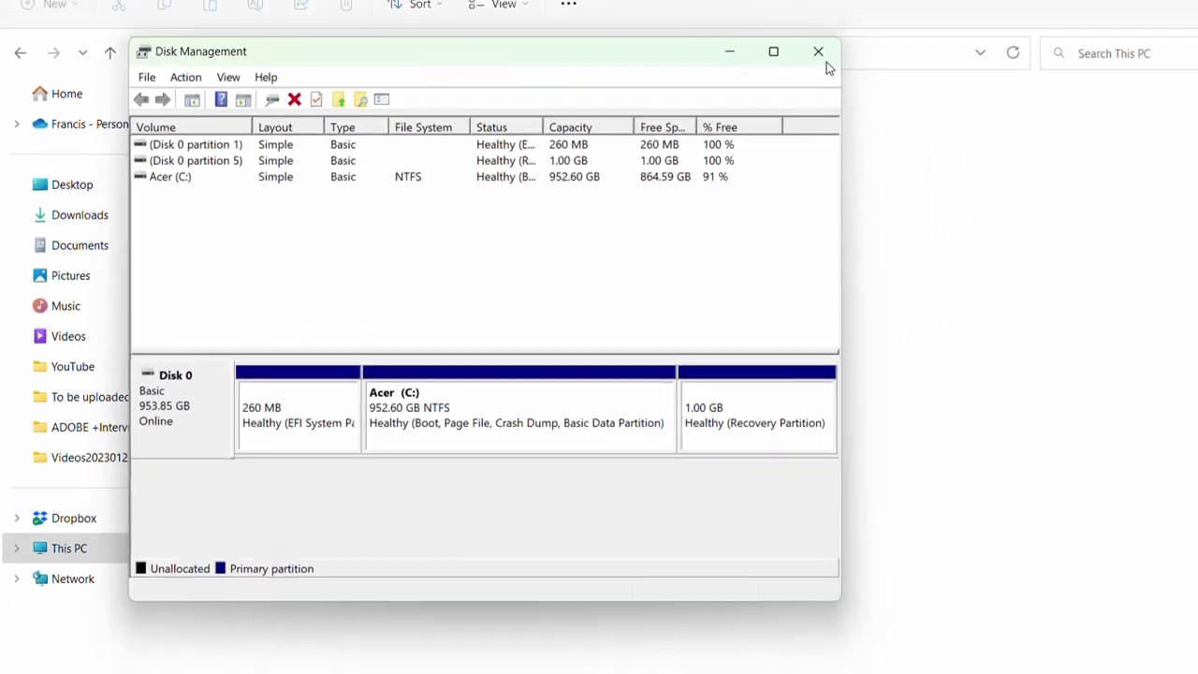
Step: Return to This PC in File Explorer and reload it to check the size of the extended Acer (C:) drive
click(953, 24)
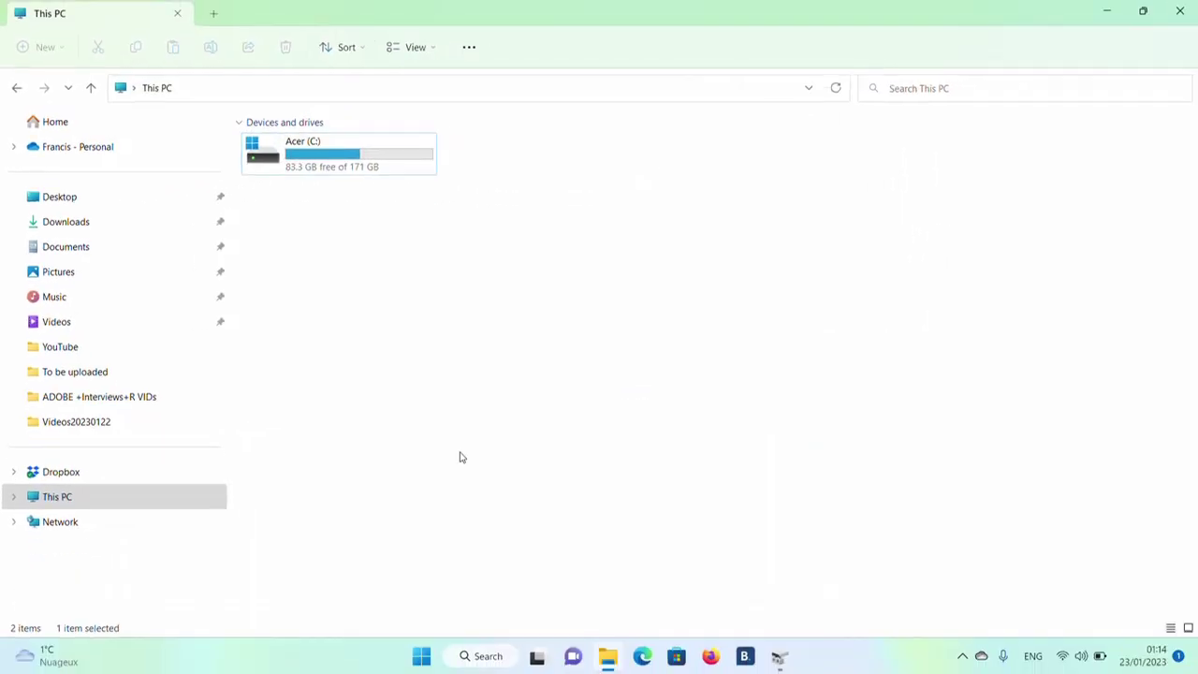
click(161, 497)
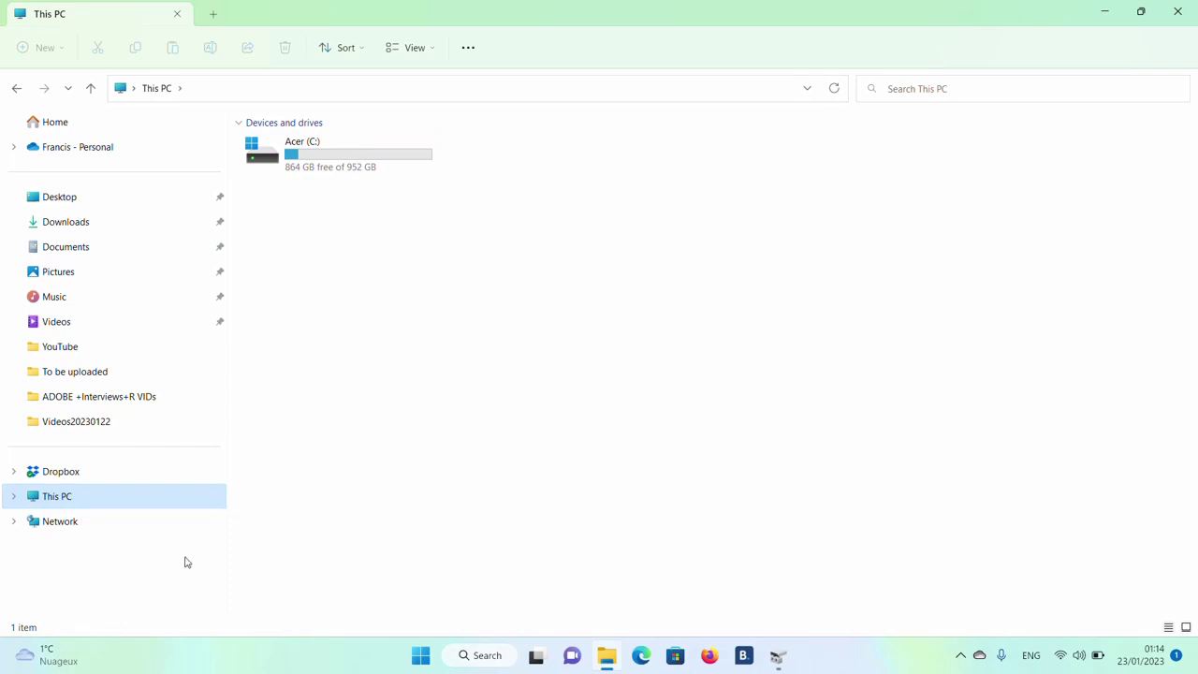